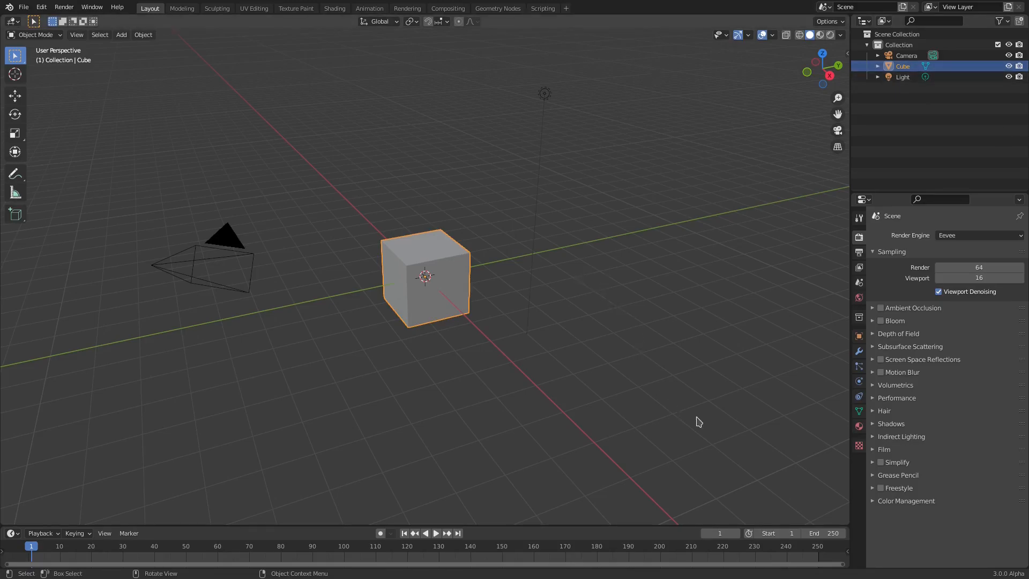
Delete the default cube and light, and add a plane mesh in their place
drag(747, 464, 352, 35)
key(x)
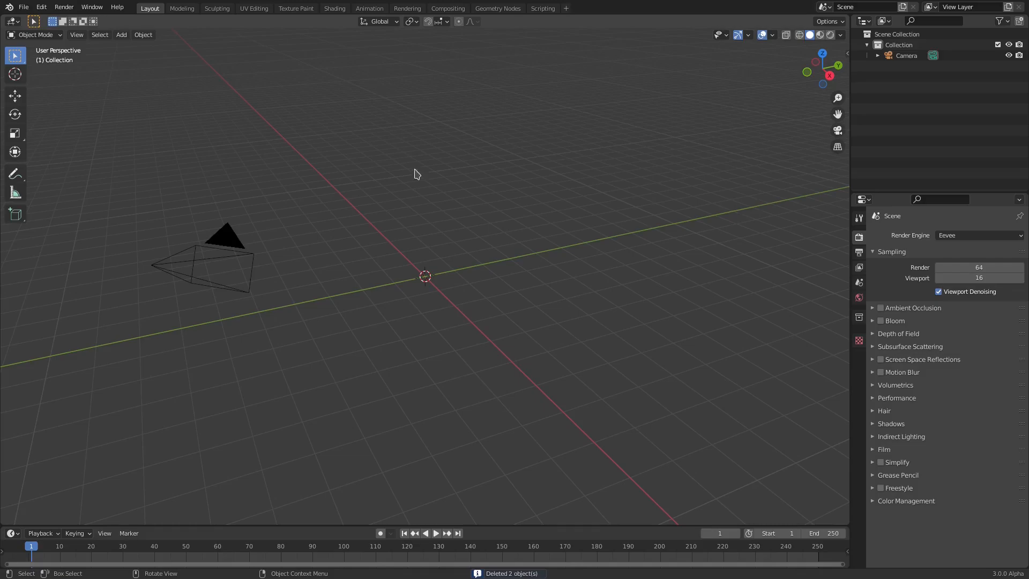
key(shift+a)
mouse_move(420, 185)
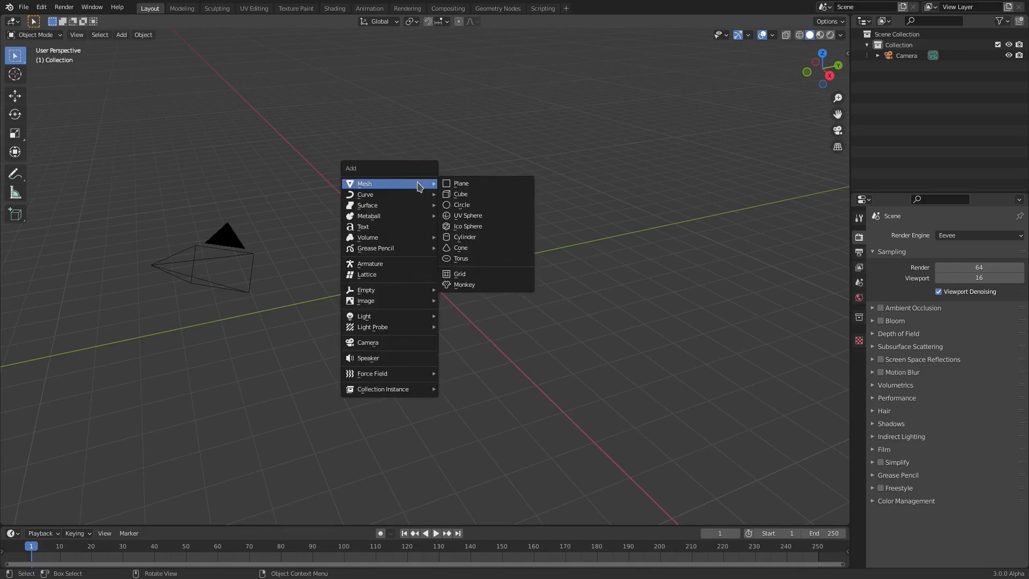
click(456, 184)
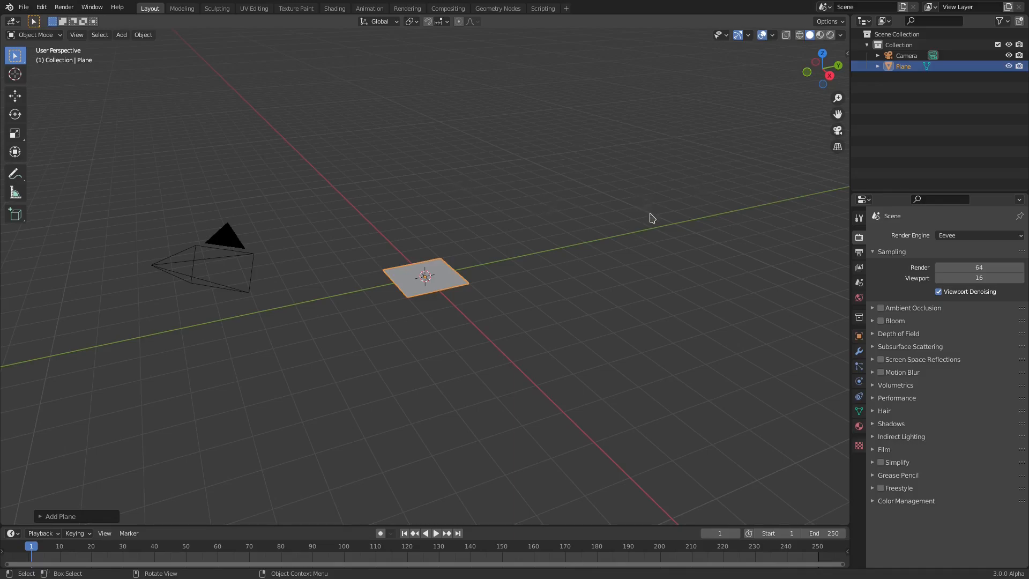
Rotate the plane 90° about the X axis and scale it up uniformly to more than twice its size
key(r)
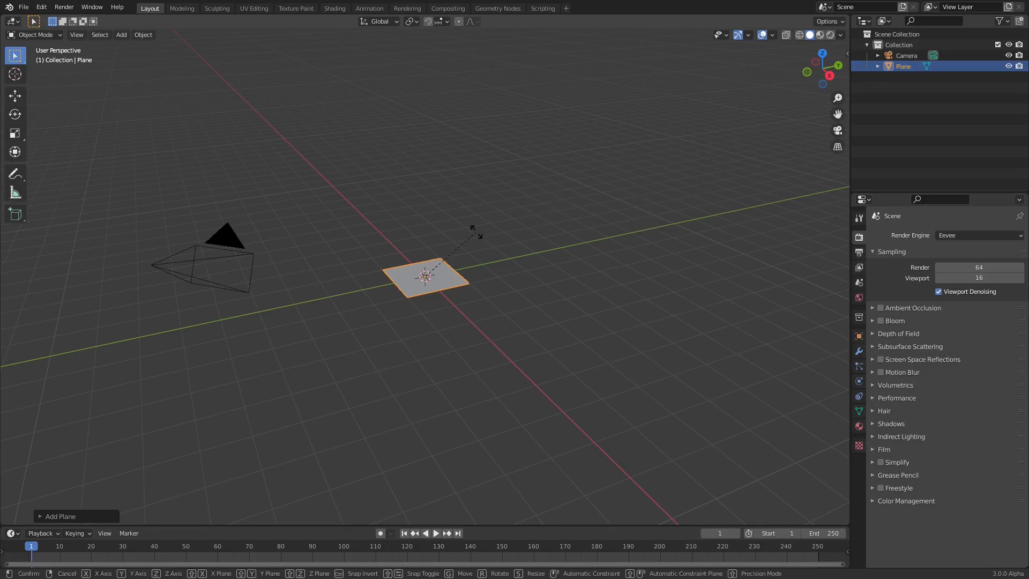
key(x)
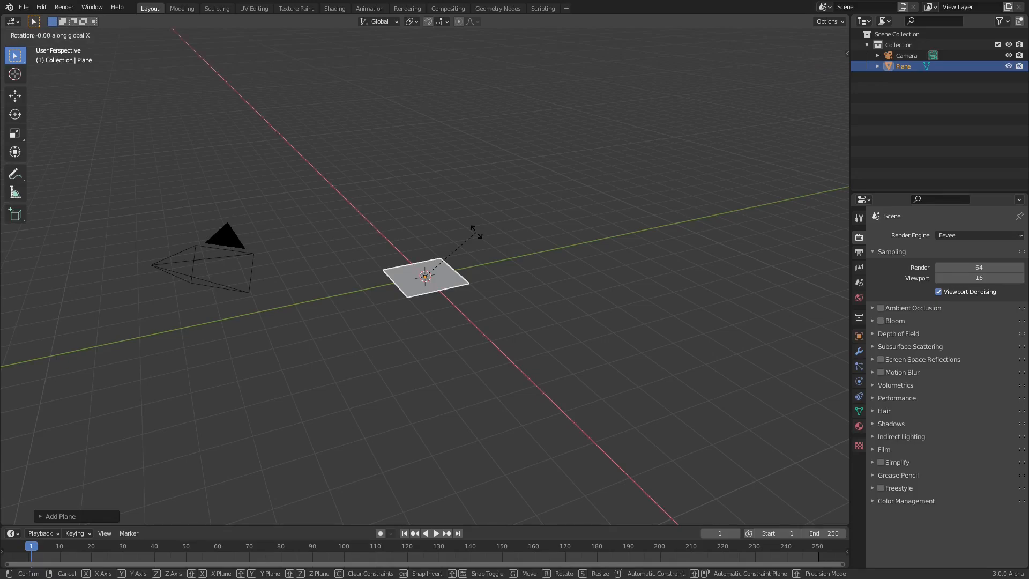
text(90)
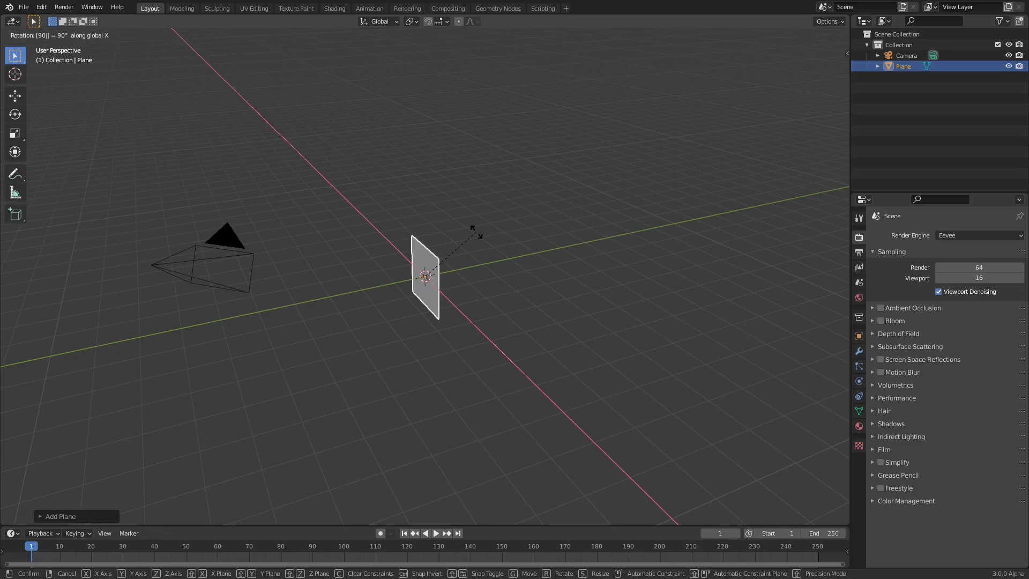
key(Return)
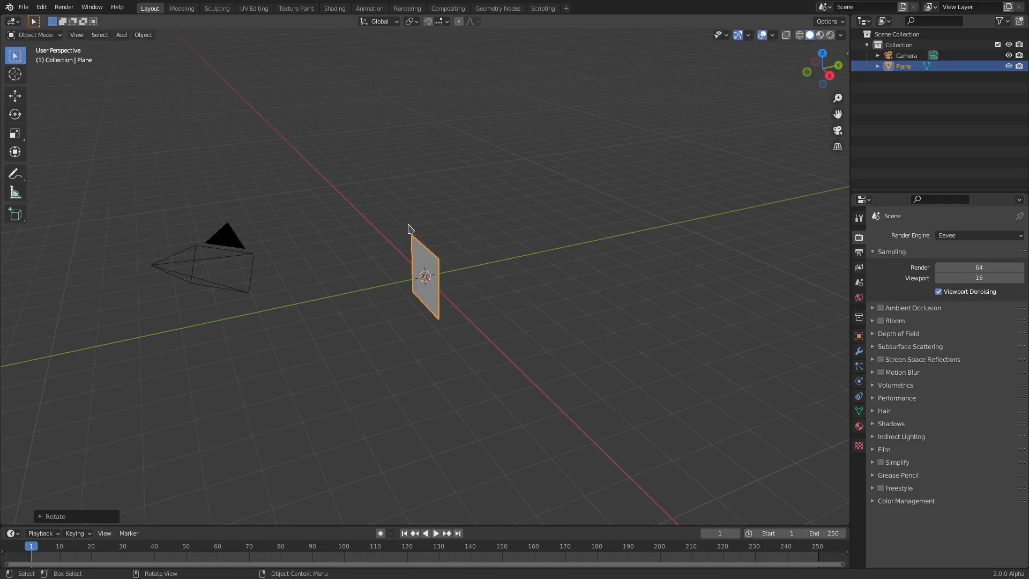
middle_drag(413, 231, 509, 231)
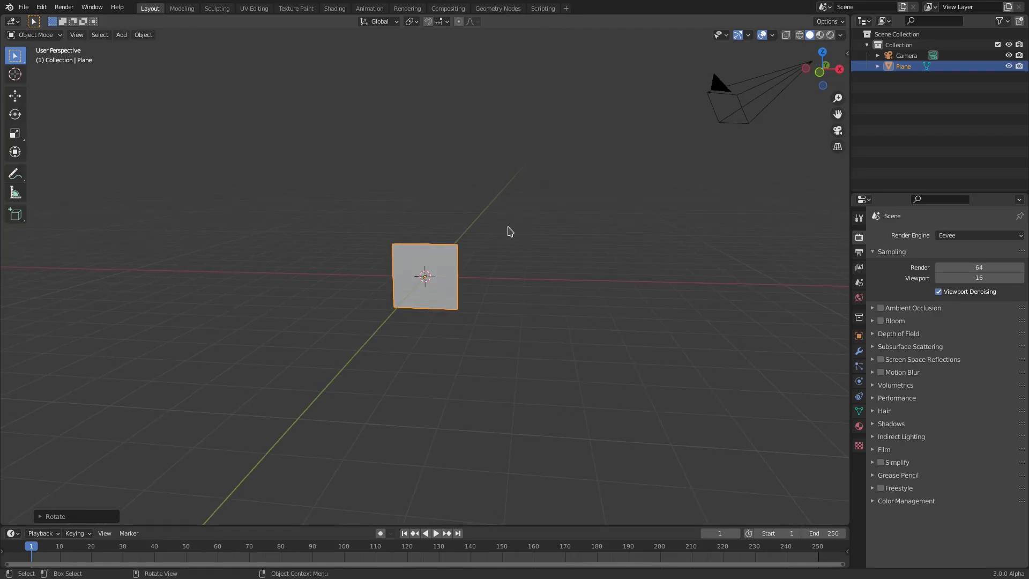
key(s)
click(665, 228)
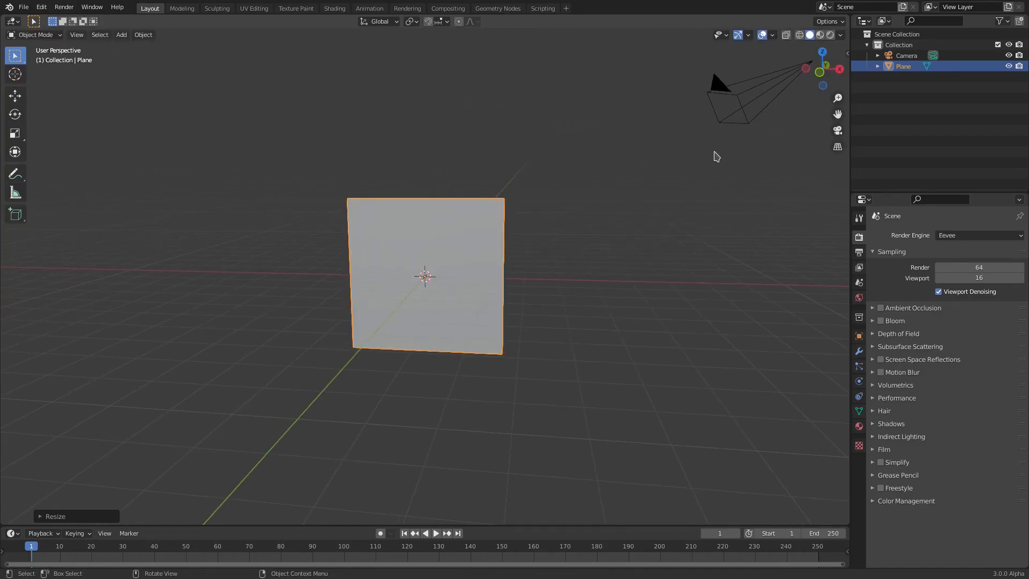
Clear the camera's location and rotation, and rotate it 90° about the X axis so it faces along Y
click(732, 102)
click(422, 251)
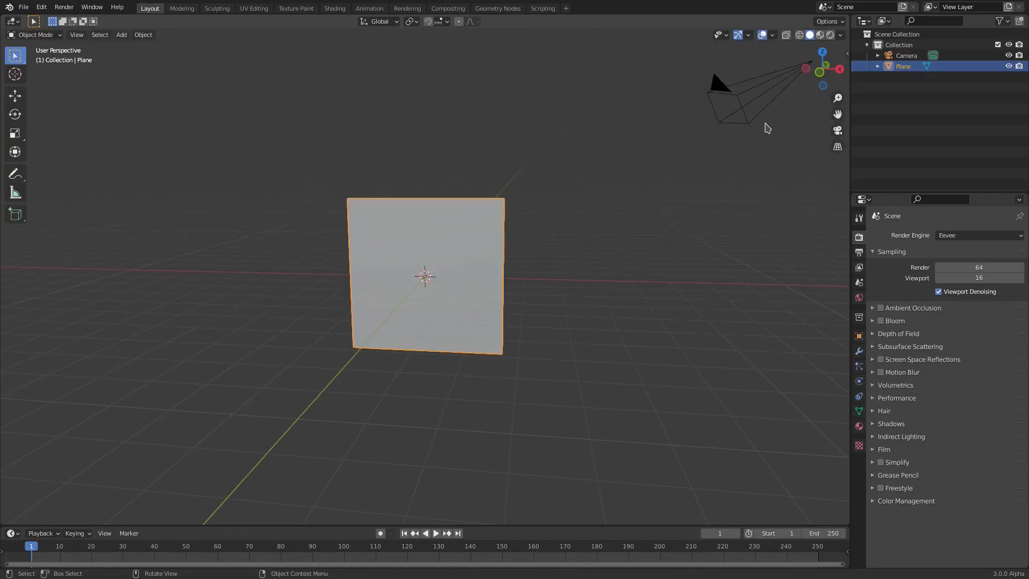
click(742, 104)
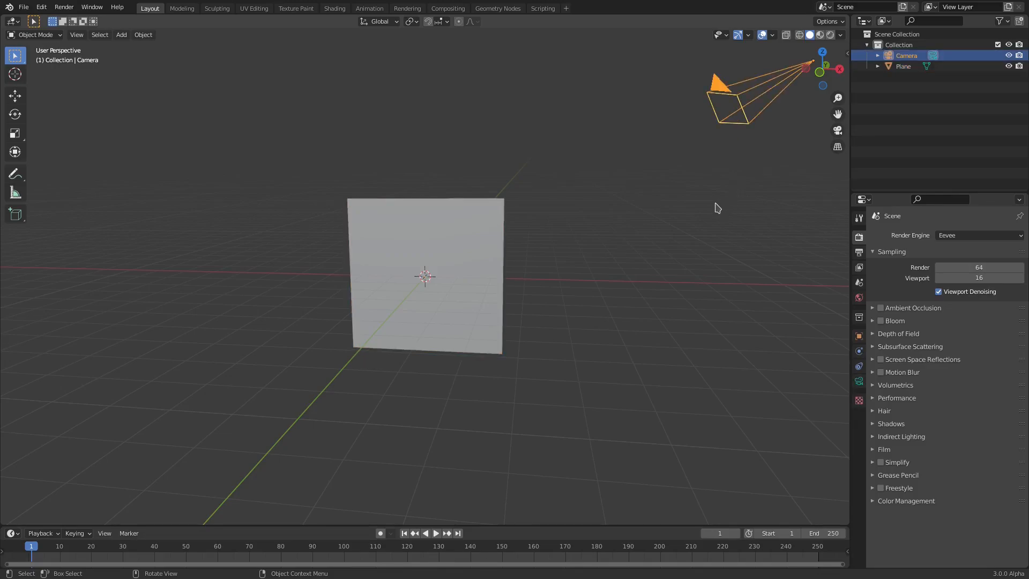
key(alt+g)
middle_drag(574, 229, 457, 248)
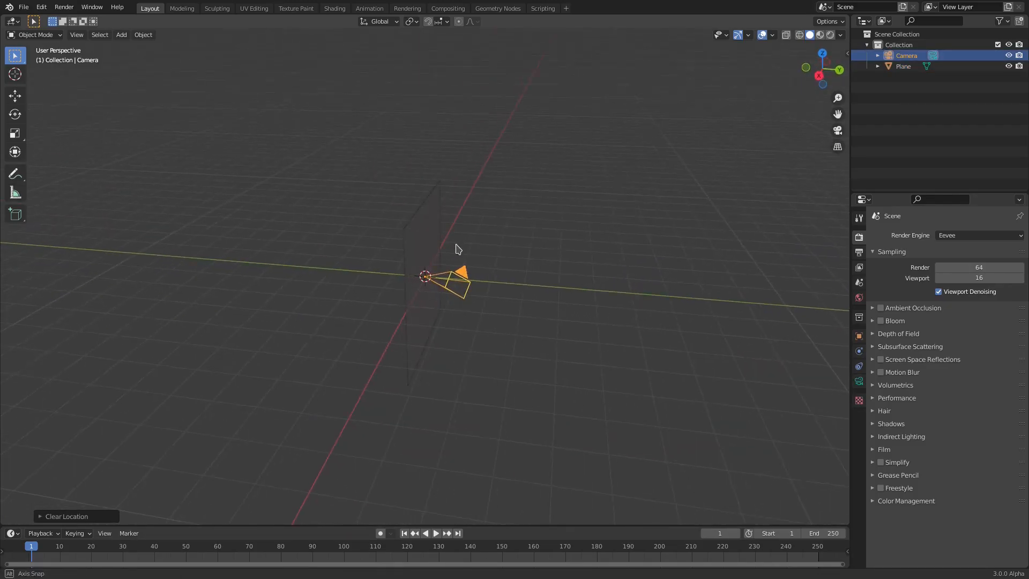
key(alt+r)
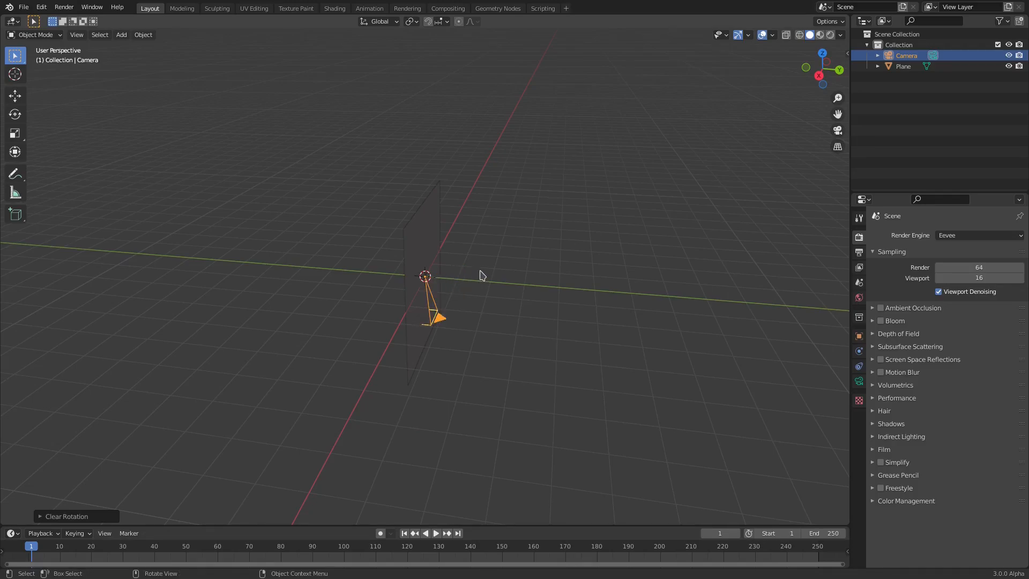
text(rx)
text(90)
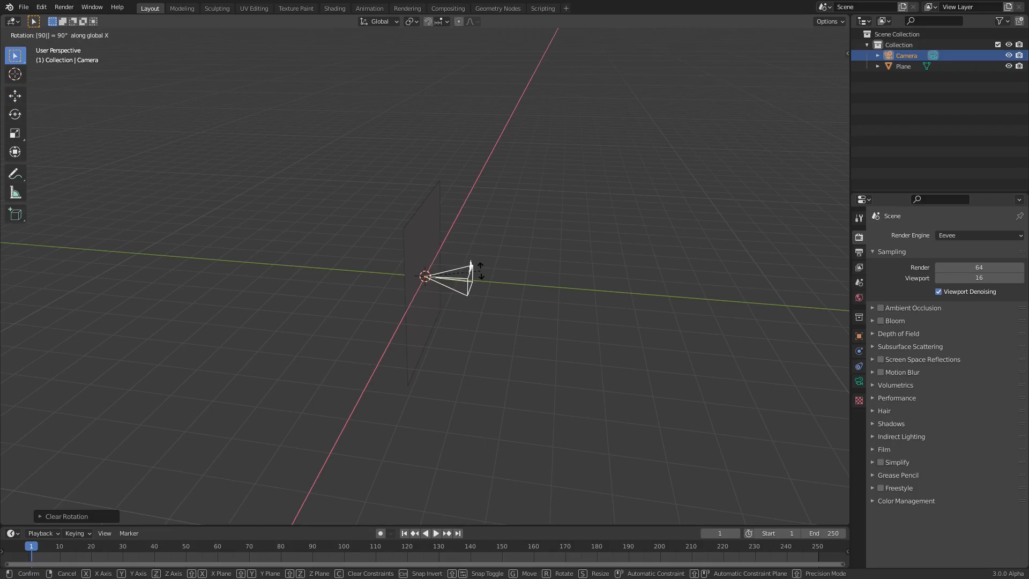
key(Return)
Move the camera back along the negative Y axis, away from the plane, and look through it
middle_drag(485, 271, 386, 288)
key(g)
key(y)
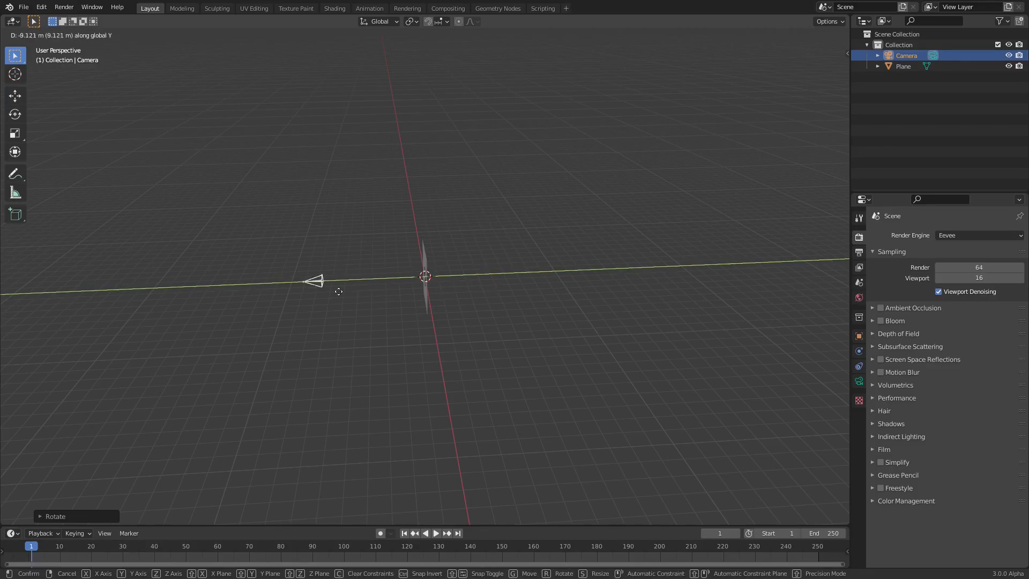
key(Return)
middle_drag(333, 276, 450, 285)
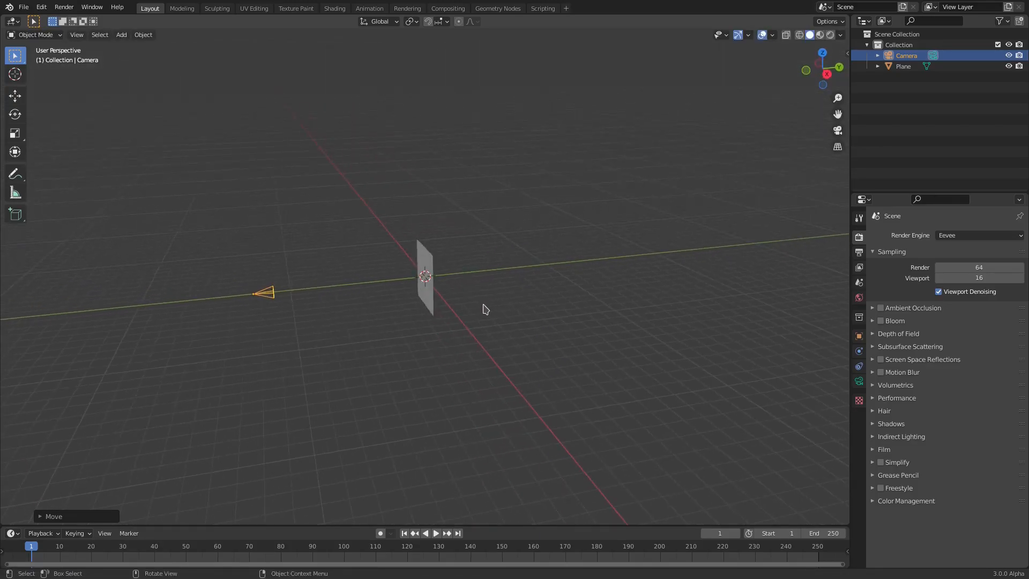
key(KP_0)
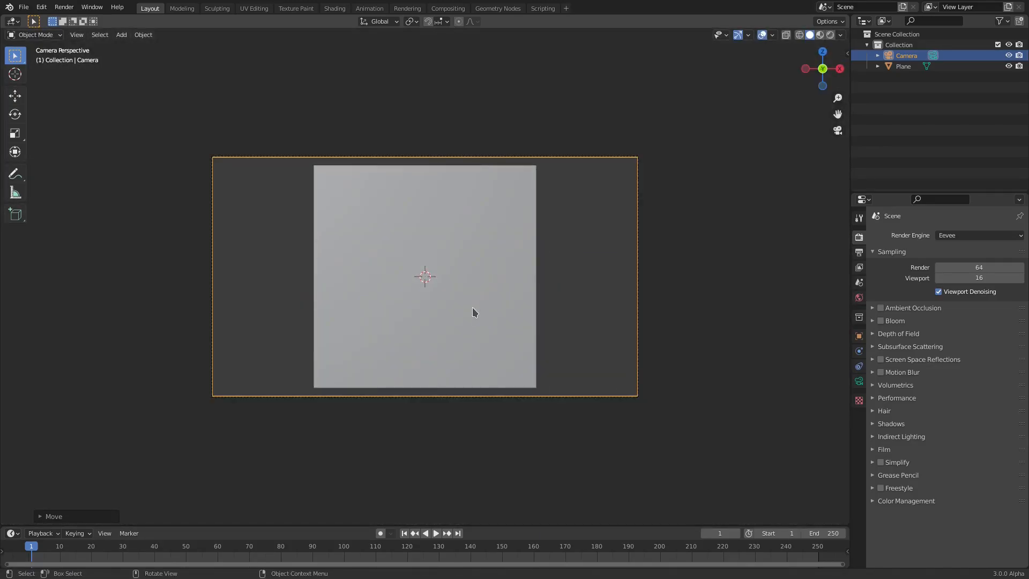
scroll(477, 307, up, 1)
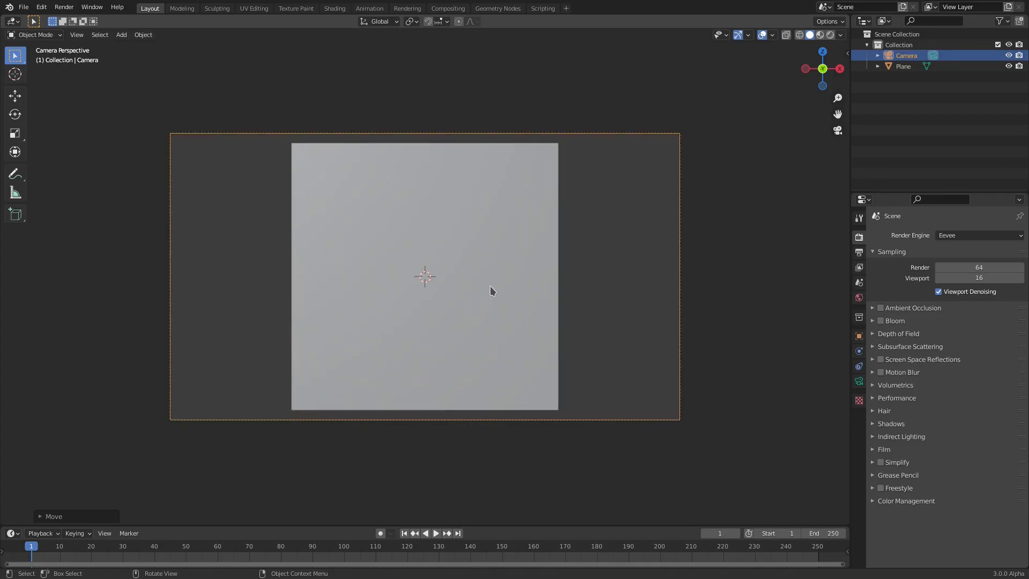
Scale the plane up uniformly and widen it along X so it extends slightly past the whole camera frame
click(490, 285)
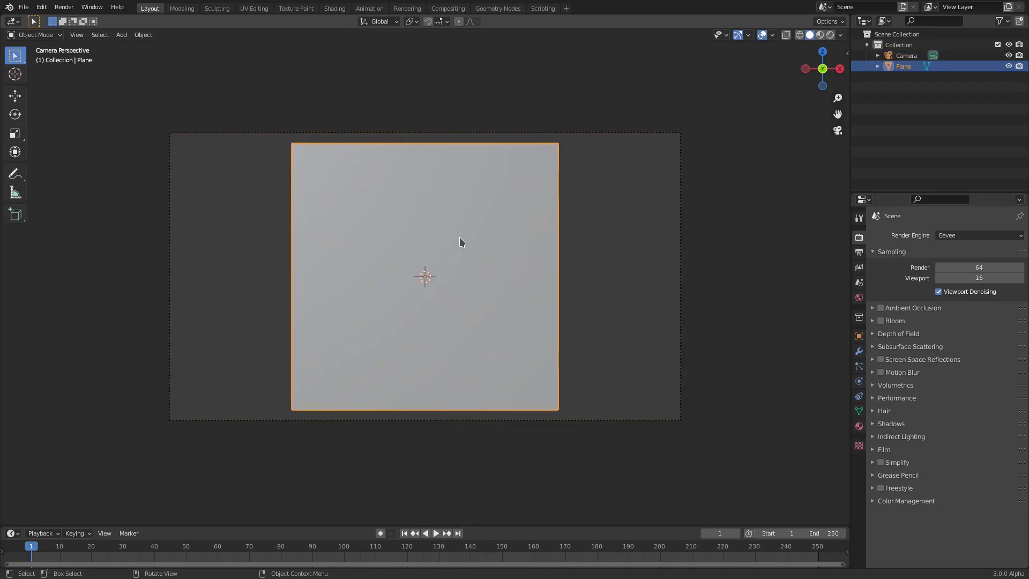
scroll(416, 219, up, 1)
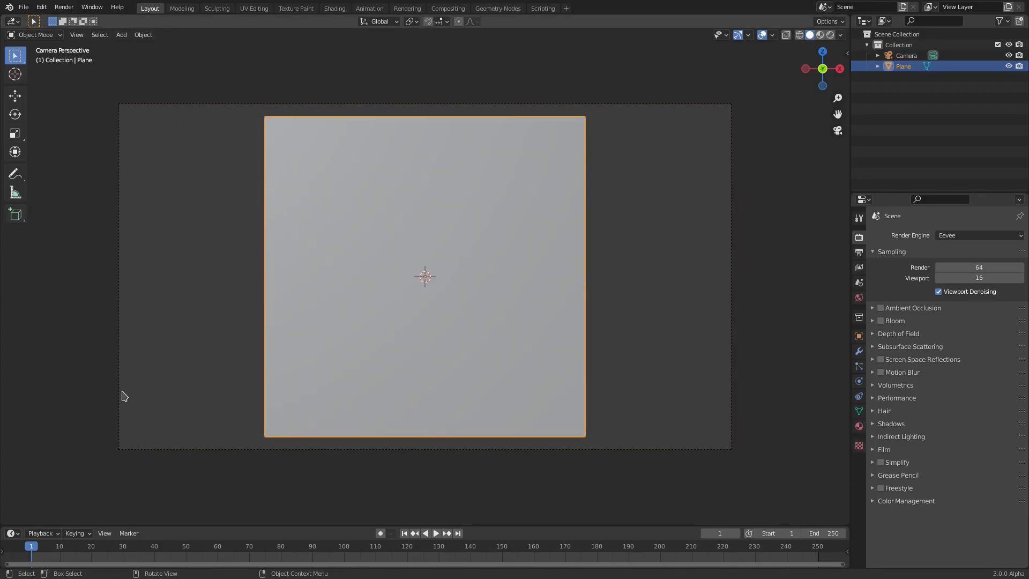
key(s)
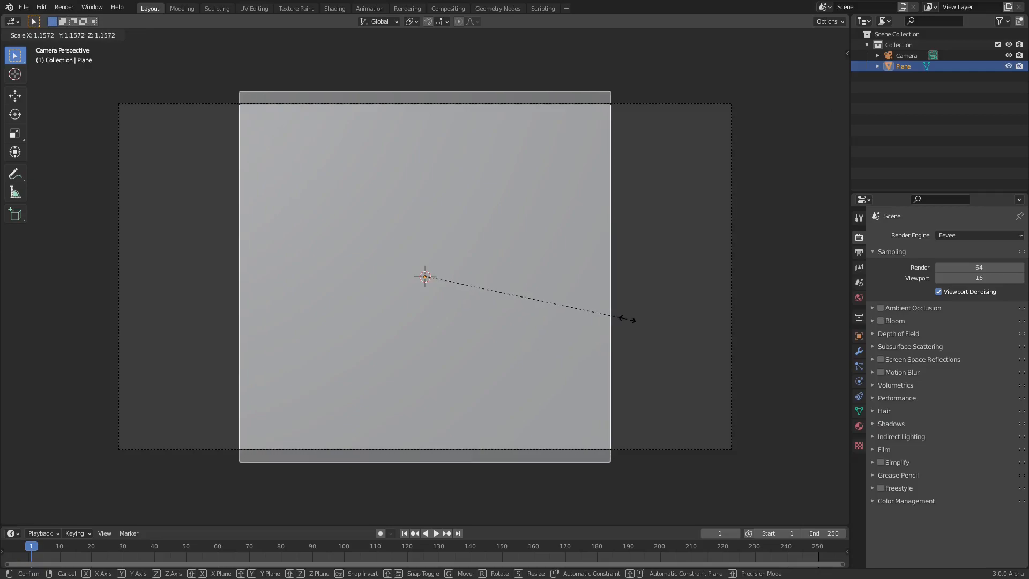
click(632, 321)
key(s)
key(x)
click(814, 406)
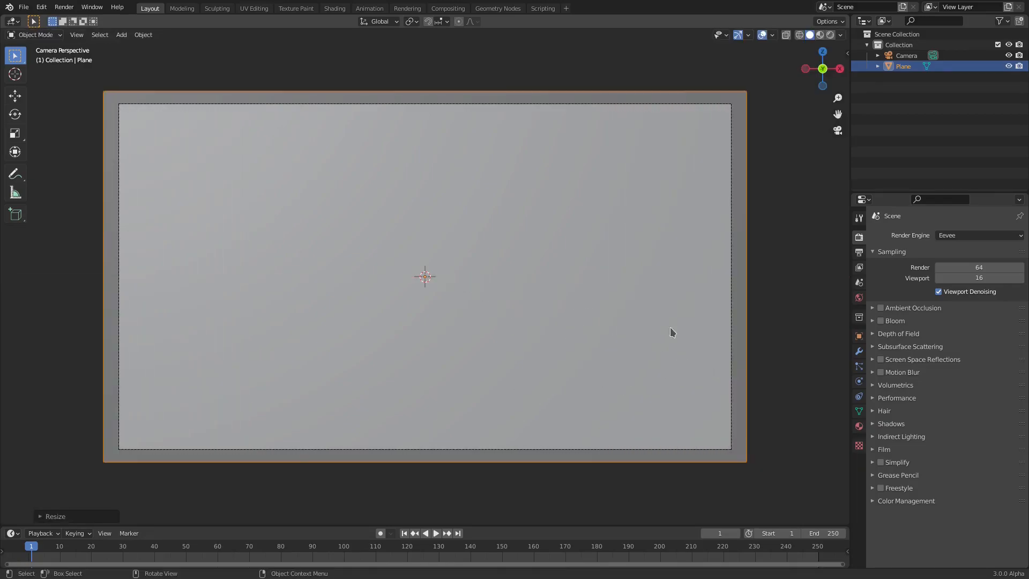
middle_drag(536, 156, 468, 229)
key(KP_0)
Assign the existing material "Material" to the plane and change its surface shader to Emission
click(859, 426)
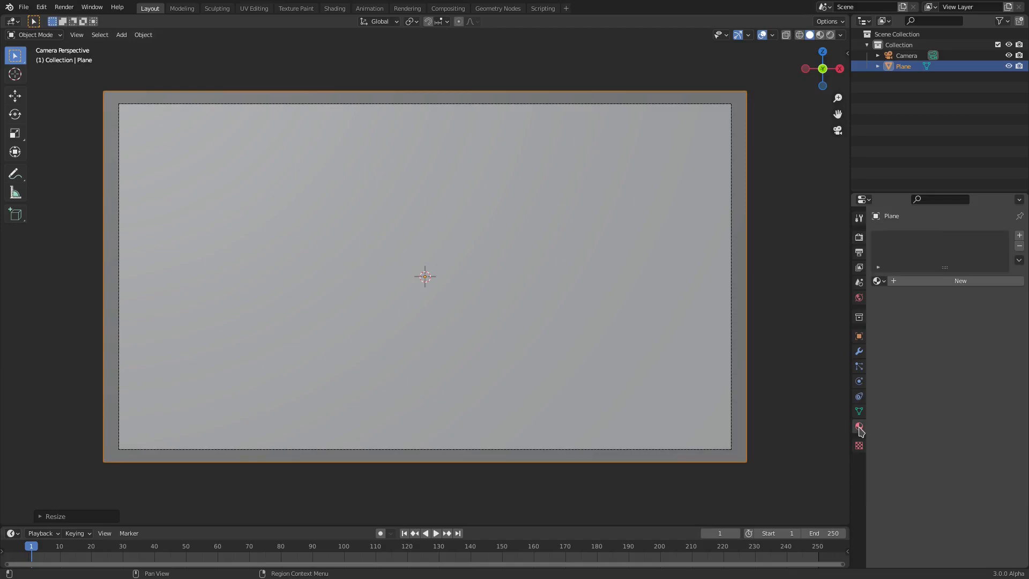
click(880, 280)
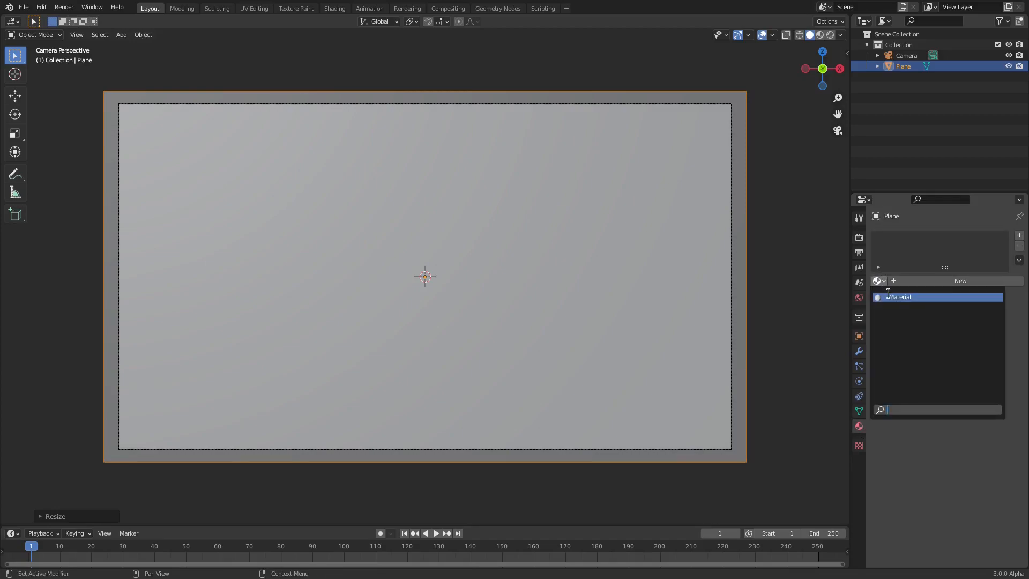
click(888, 295)
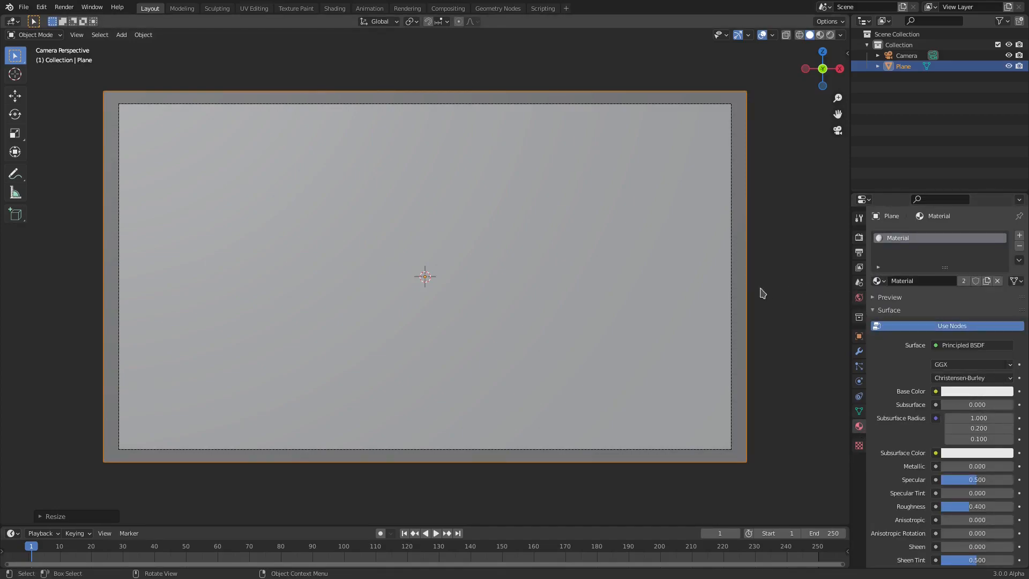
click(966, 345)
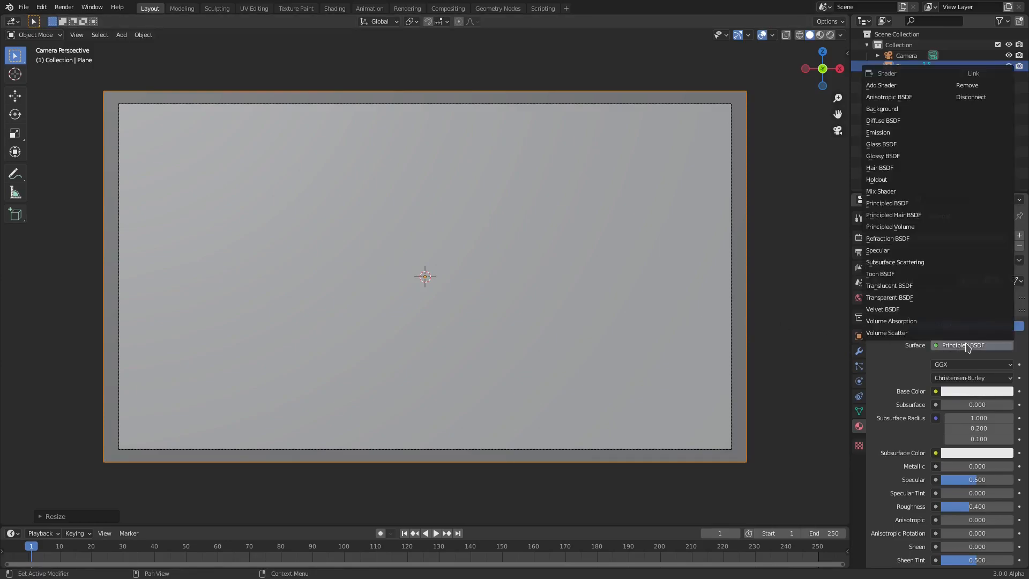
click(916, 137)
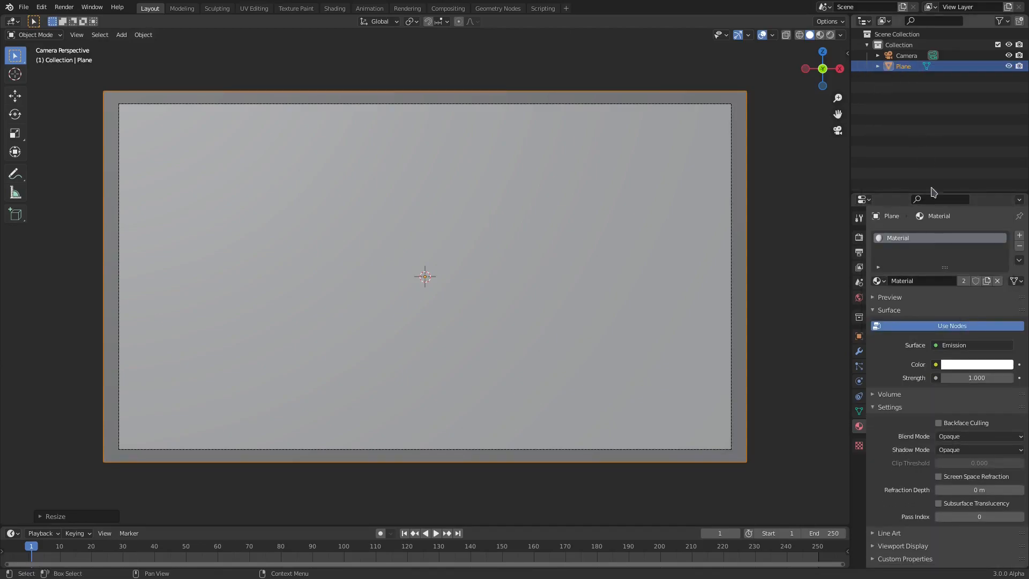
Switch the viewport to rendered shading and set the Color Management view transform to Standard
click(831, 35)
scroll(544, 219, up, 1)
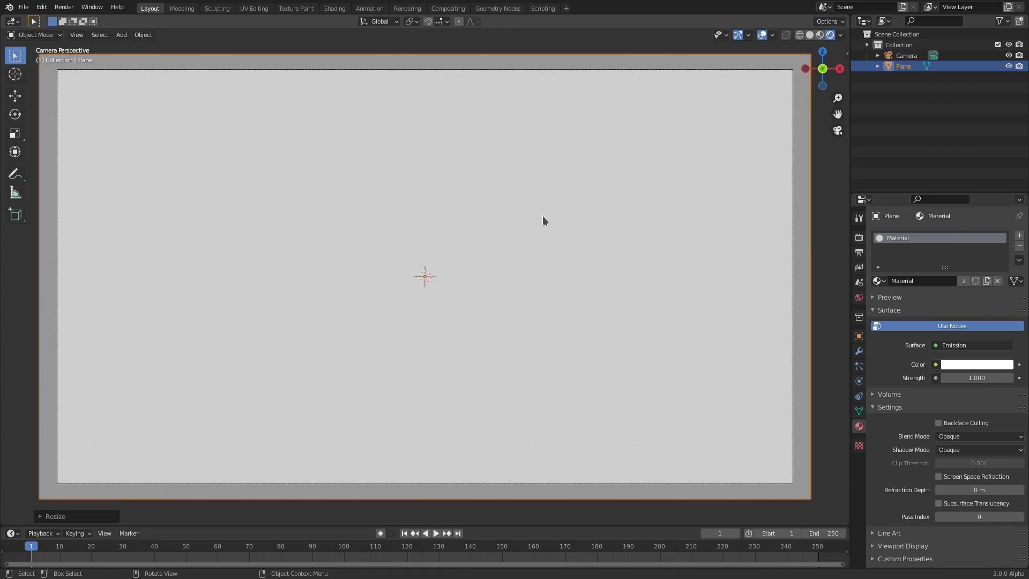
click(860, 237)
click(933, 502)
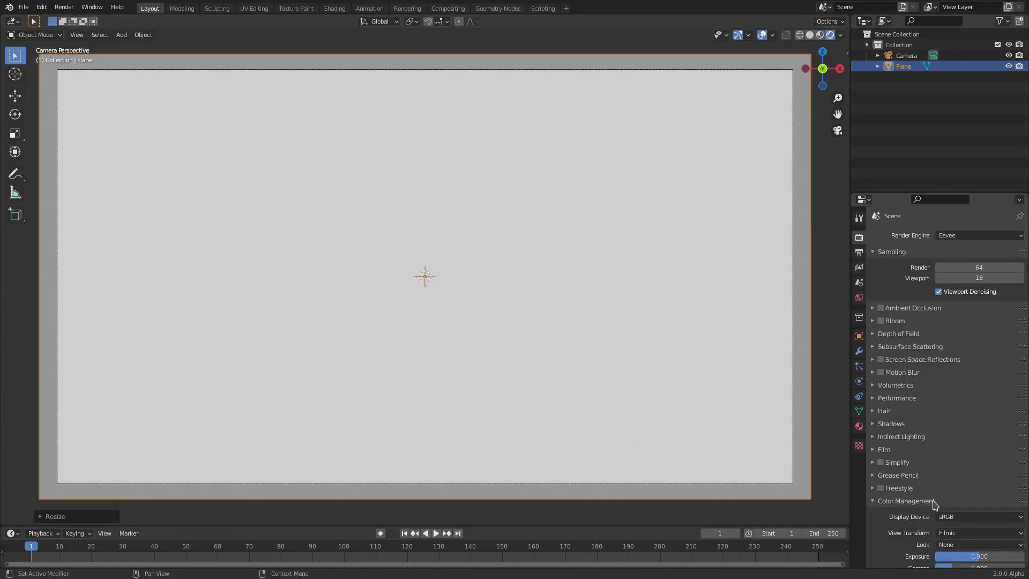
scroll(936, 507, down, 2)
click(957, 495)
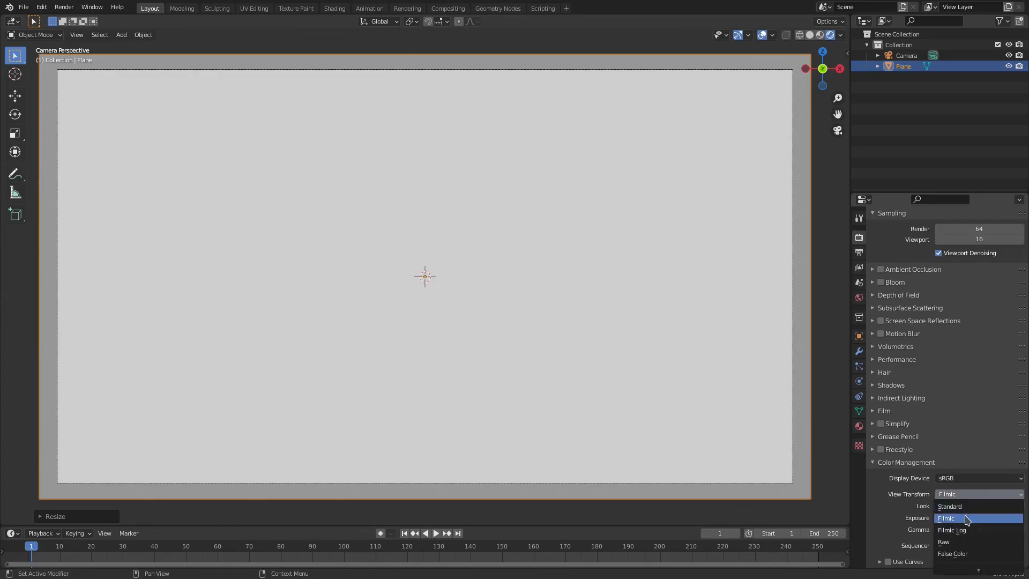
click(973, 507)
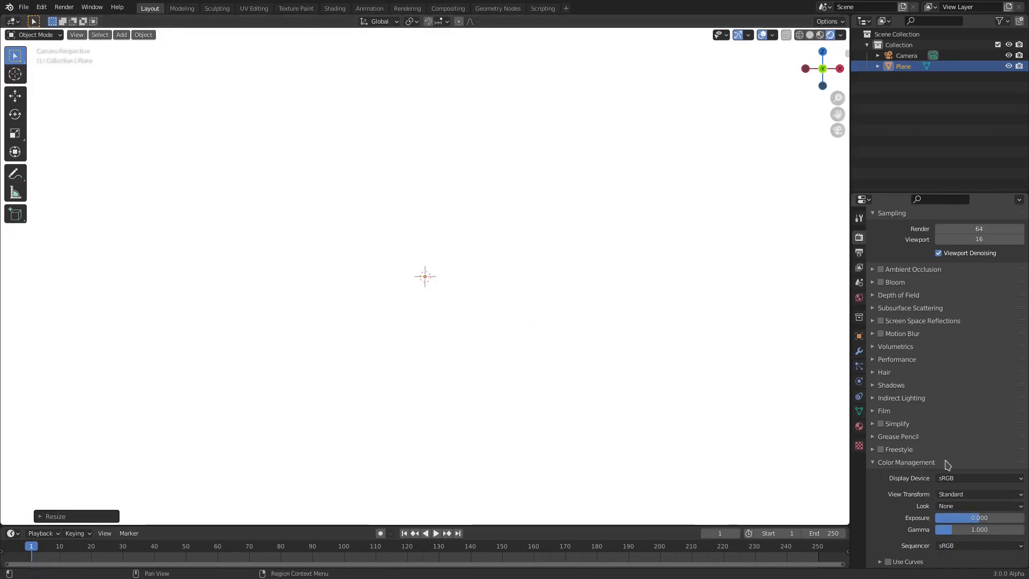
Compare the Filmic view transform with Standard, ending on Standard
click(965, 494)
click(965, 518)
click(965, 495)
click(959, 506)
Move the camera farther away from the plane along the negative Y axis
scroll(564, 303, down, 4)
scroll(566, 301, up, 2)
middle_drag(680, 331, 553, 349)
scroll(553, 350, down, 3)
click(209, 280)
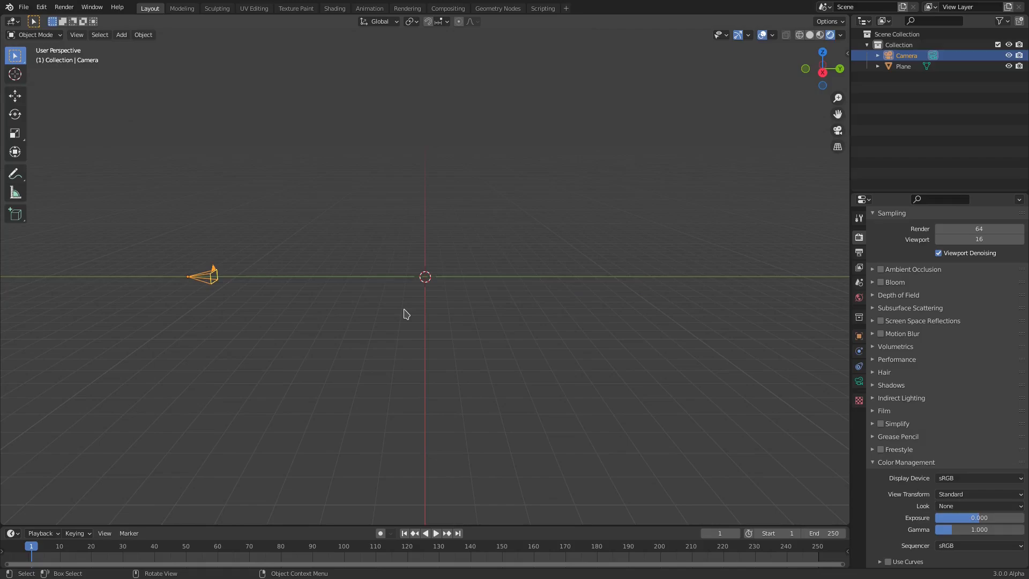
key(g)
key(y)
click(356, 306)
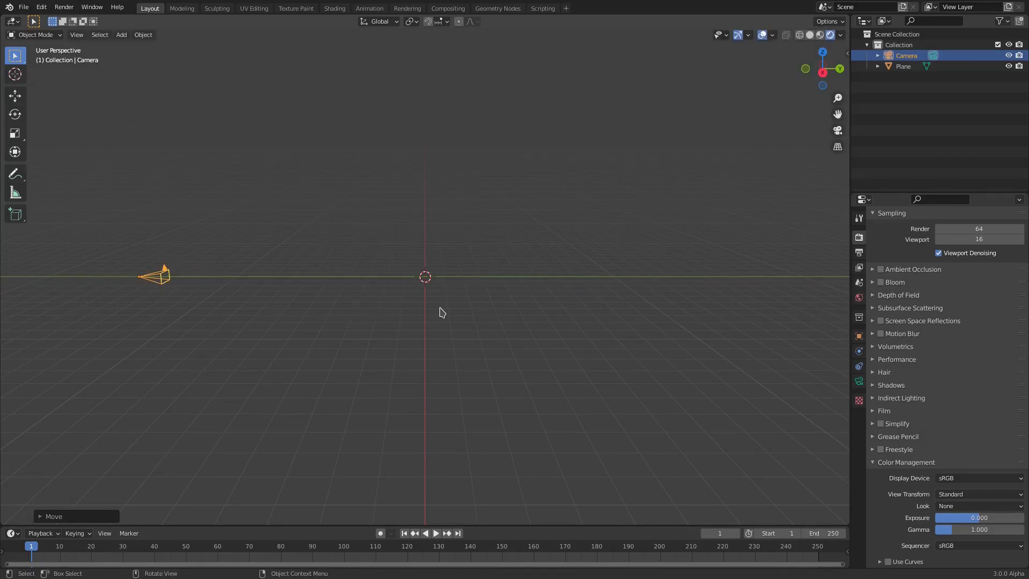
Look through the camera and scale the plane up uniformly so it extends slightly beyond the camera frame
key(KP_0)
click(455, 304)
key(s)
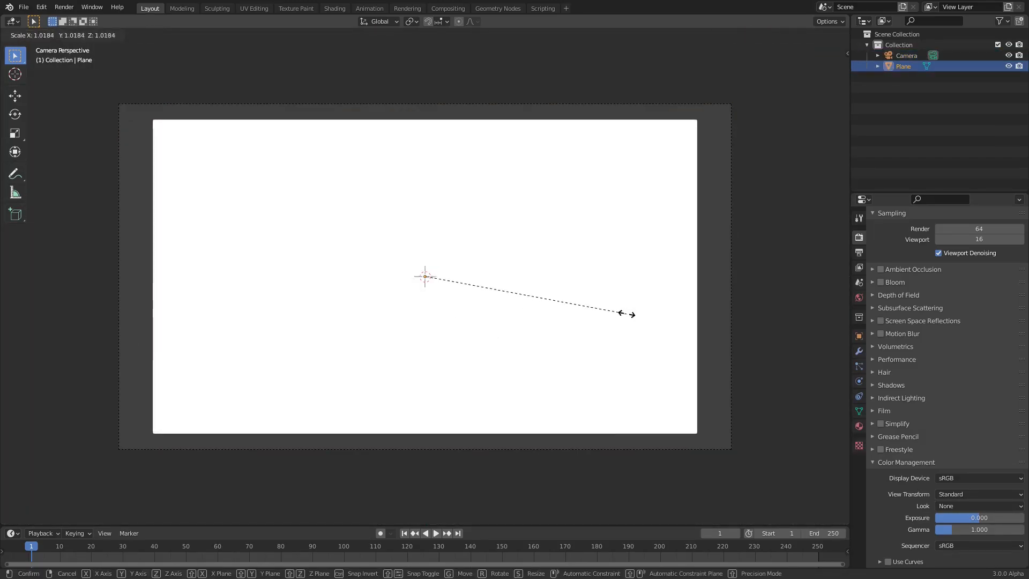
click(662, 318)
key(s)
click(786, 320)
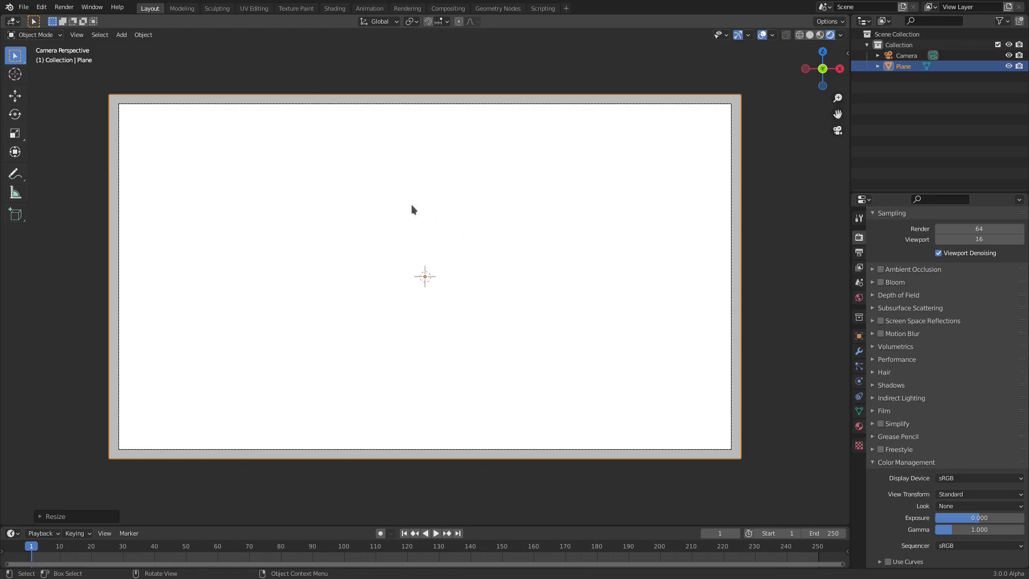
Add a mesh circle at the scene origin and set its fill type to N-Gon
key(shift+a)
mouse_move(411, 204)
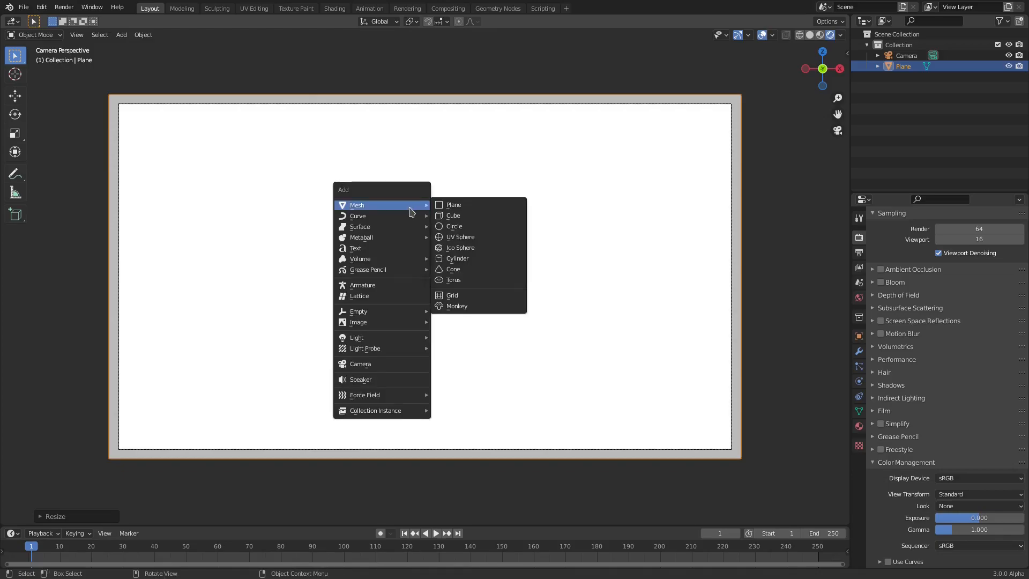
click(460, 227)
middle_drag(577, 217, 544, 275)
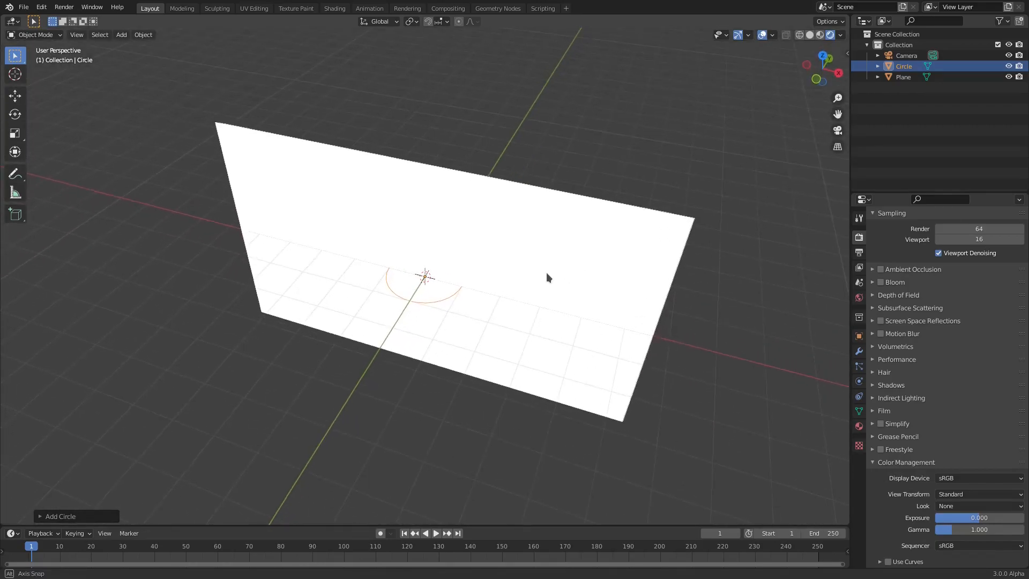
scroll(418, 257, up, 4)
click(49, 515)
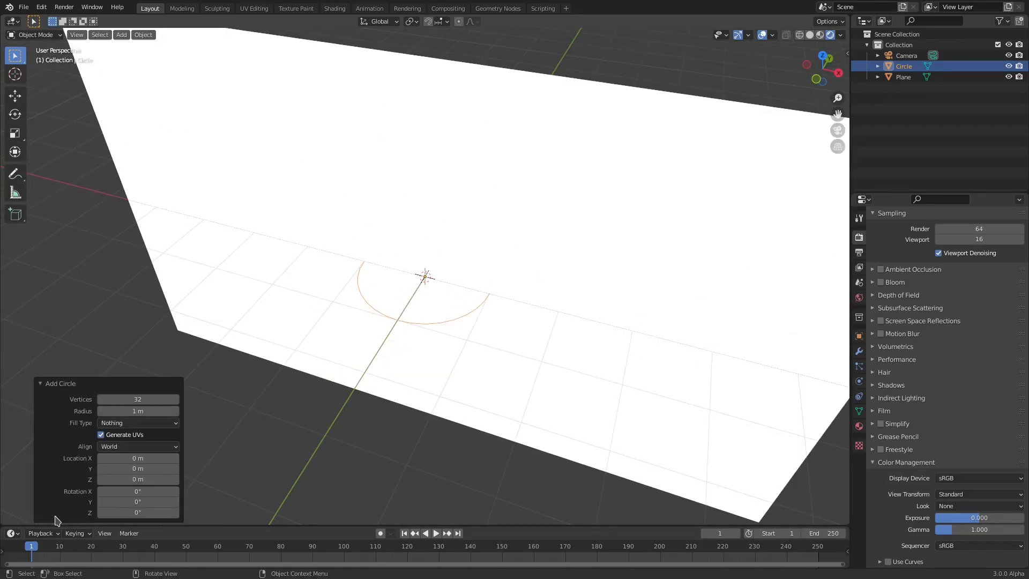
click(120, 423)
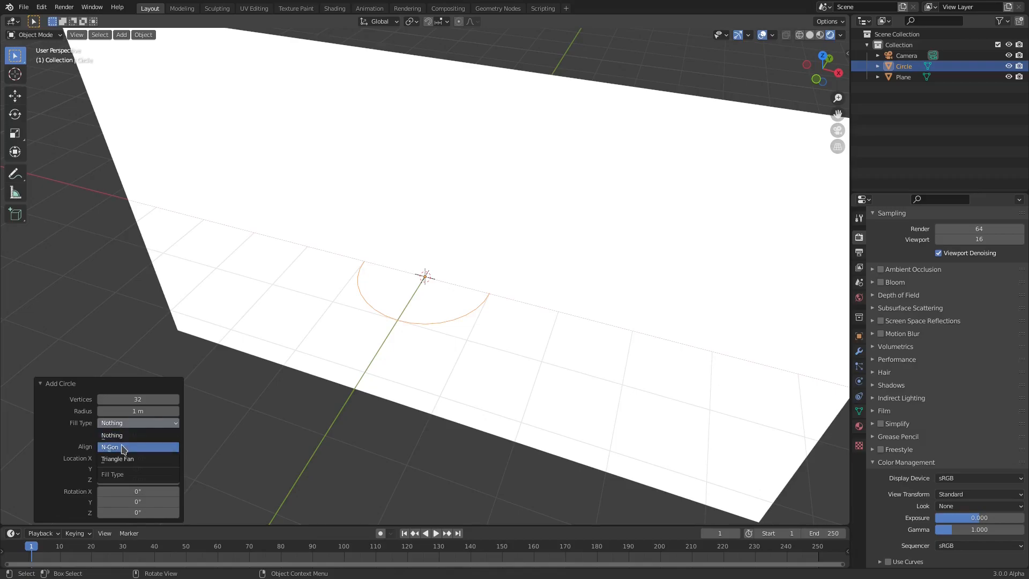
click(123, 446)
scroll(445, 340, up, 4)
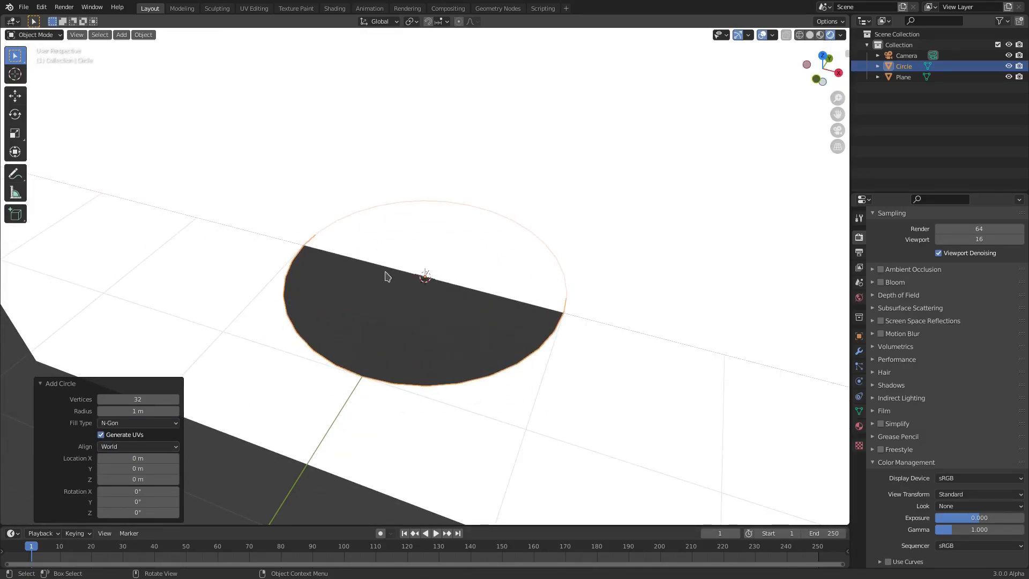
scroll(456, 370, down, 3)
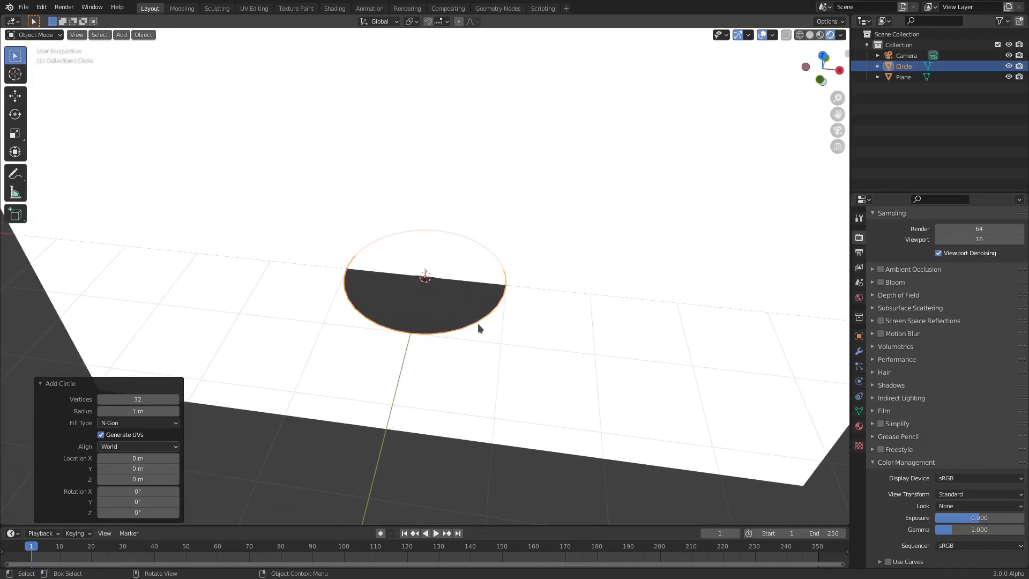
Give the circle a new material with the Holdout shader as its surface
click(859, 426)
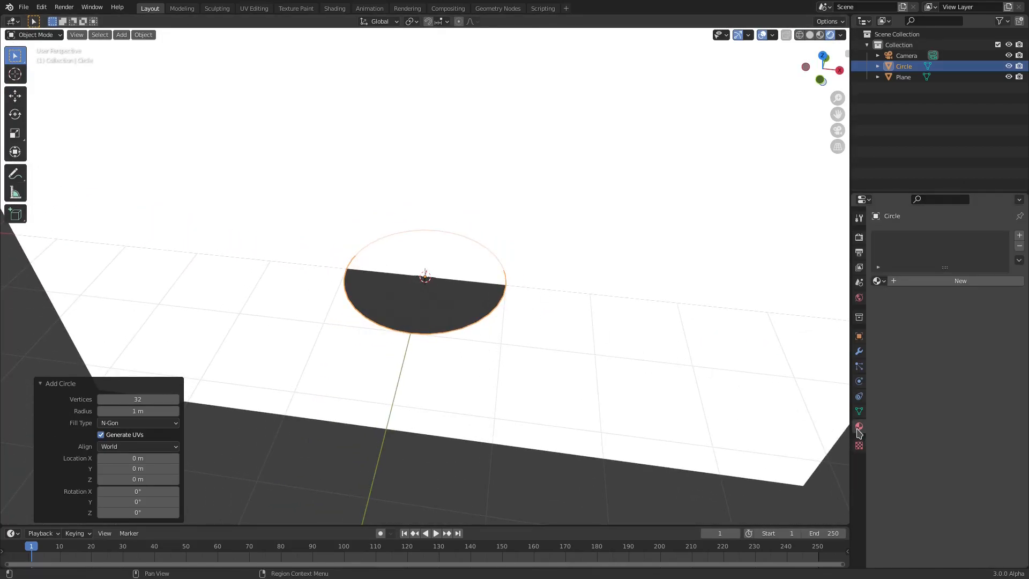
click(951, 284)
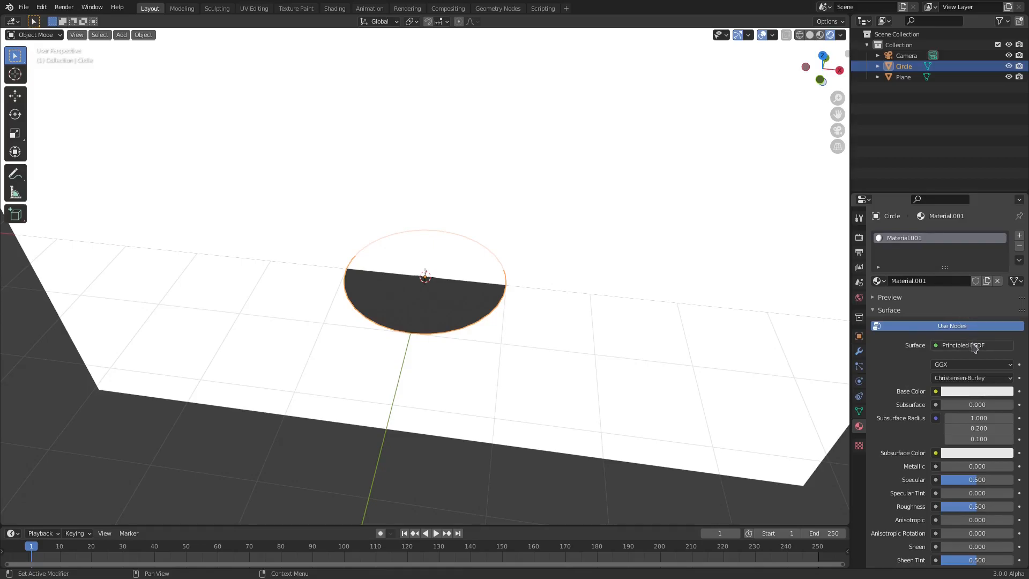
click(974, 348)
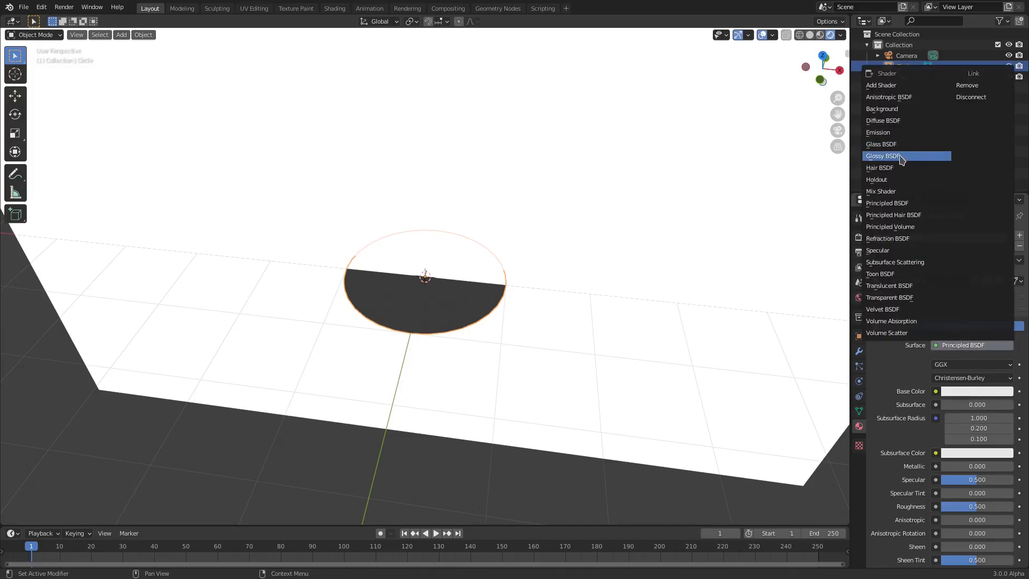
click(901, 181)
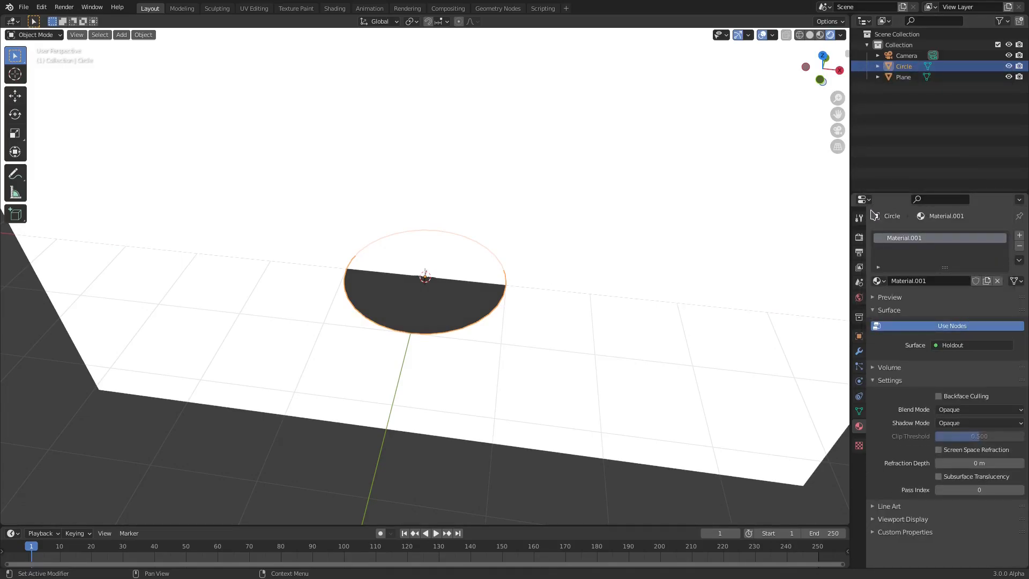
Enable the transparent film background in the Eevee render settings
click(859, 237)
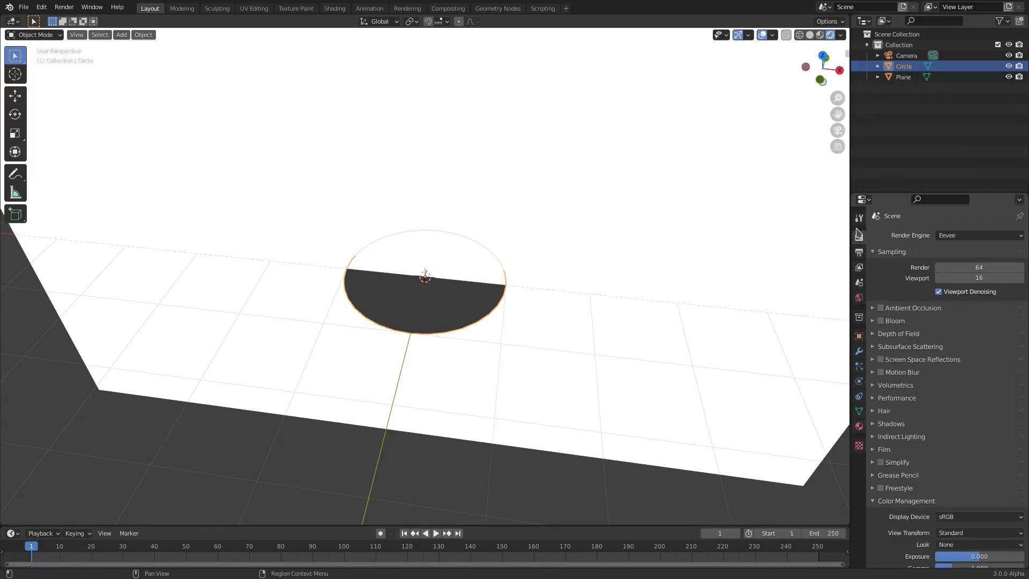
click(899, 453)
click(946, 478)
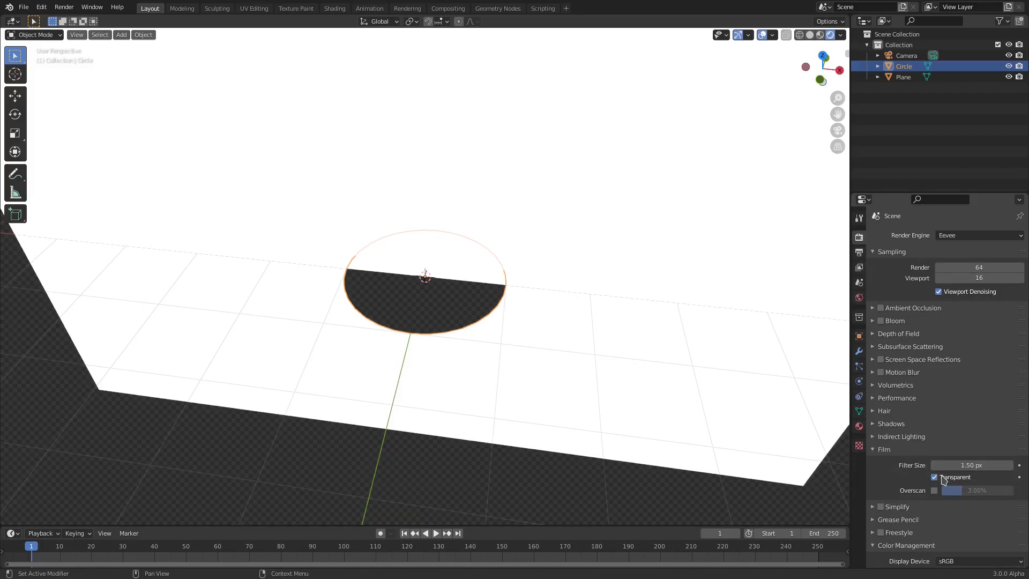
middle_drag(399, 470, 451, 324)
scroll(477, 325, up, 2)
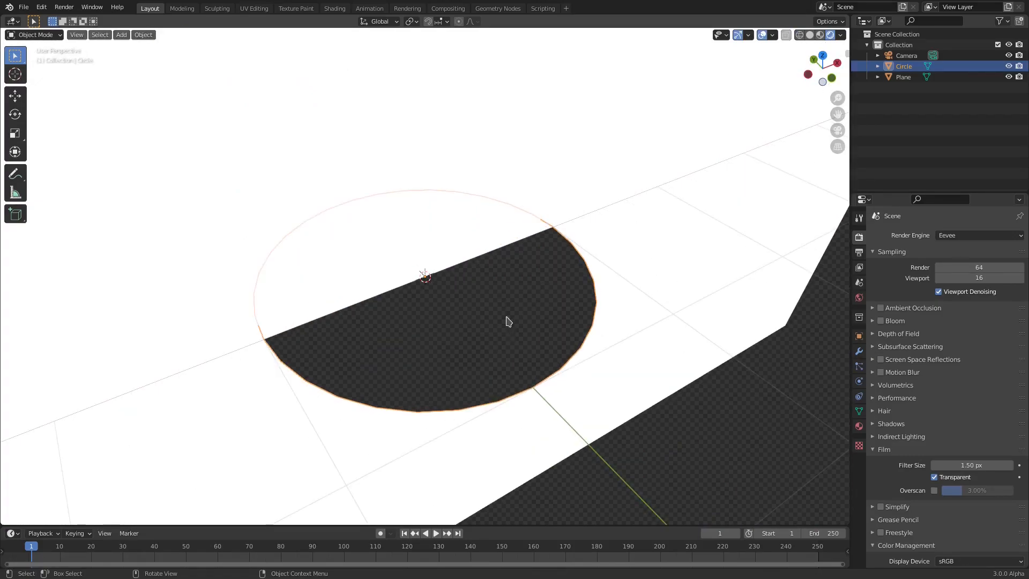
Smooth the circle's edge with a Subdivision Surface modifier at viewport level 2
scroll(560, 331, up, 4)
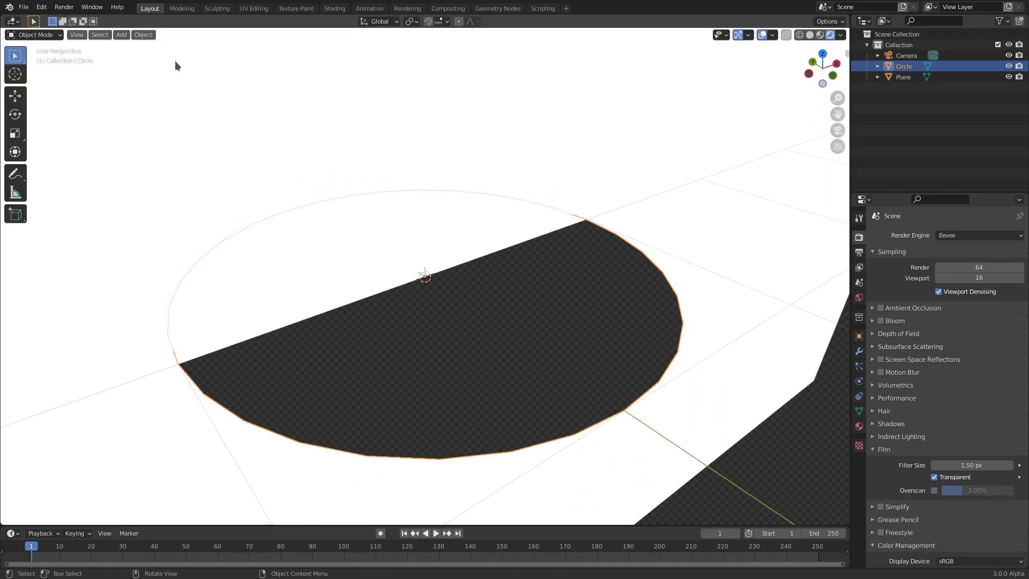
click(859, 354)
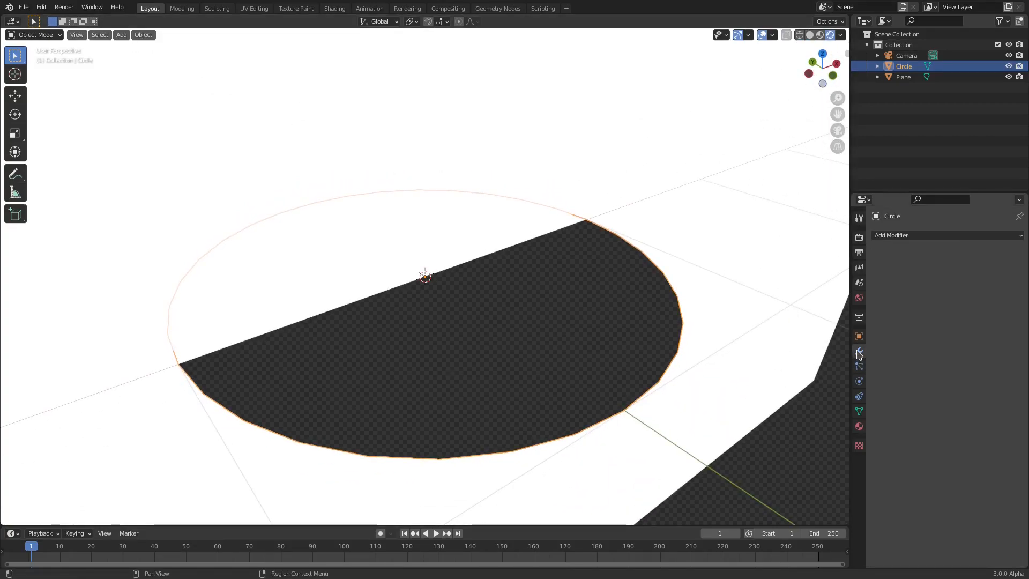
click(920, 237)
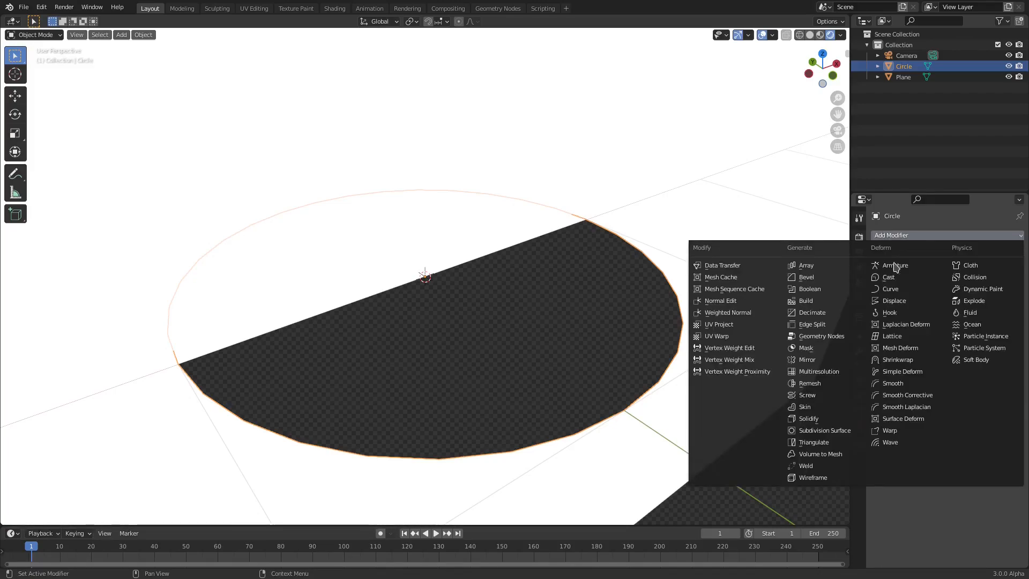
click(842, 430)
drag(954, 290, 961, 290)
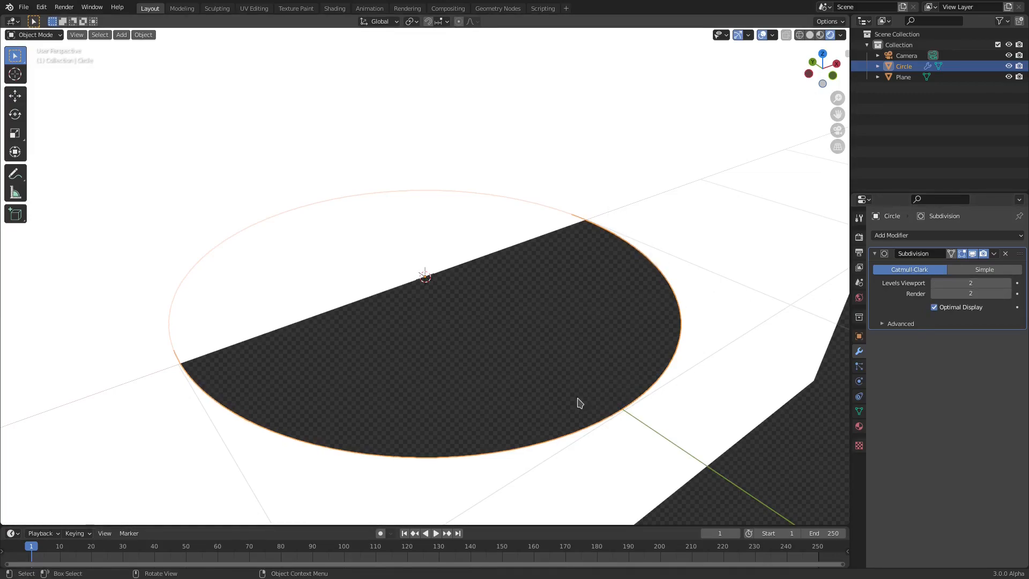
Rotate the circle 90° about the global X axis so it stands parallel to the plane
scroll(605, 314, down, 5)
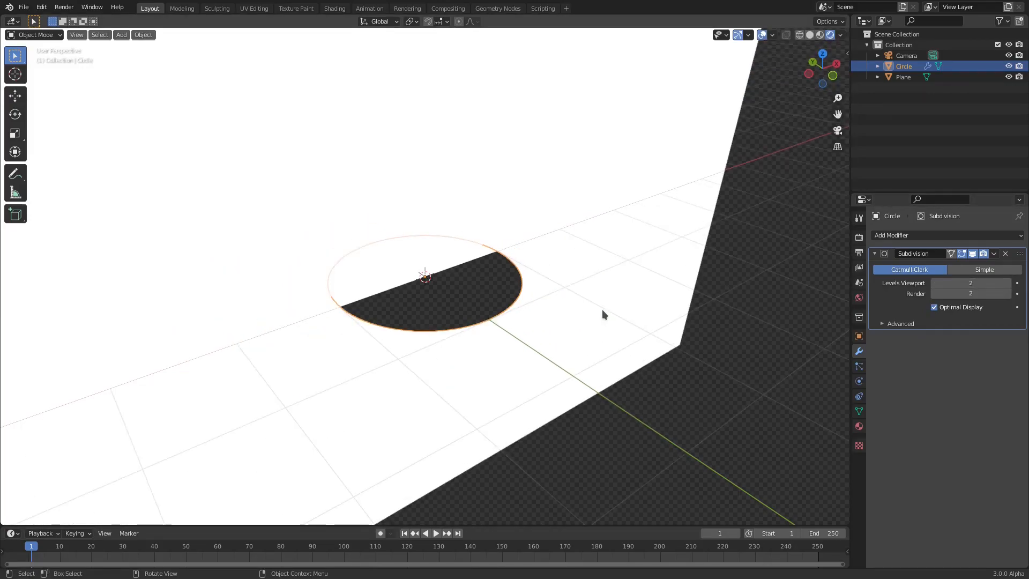
text(rx)
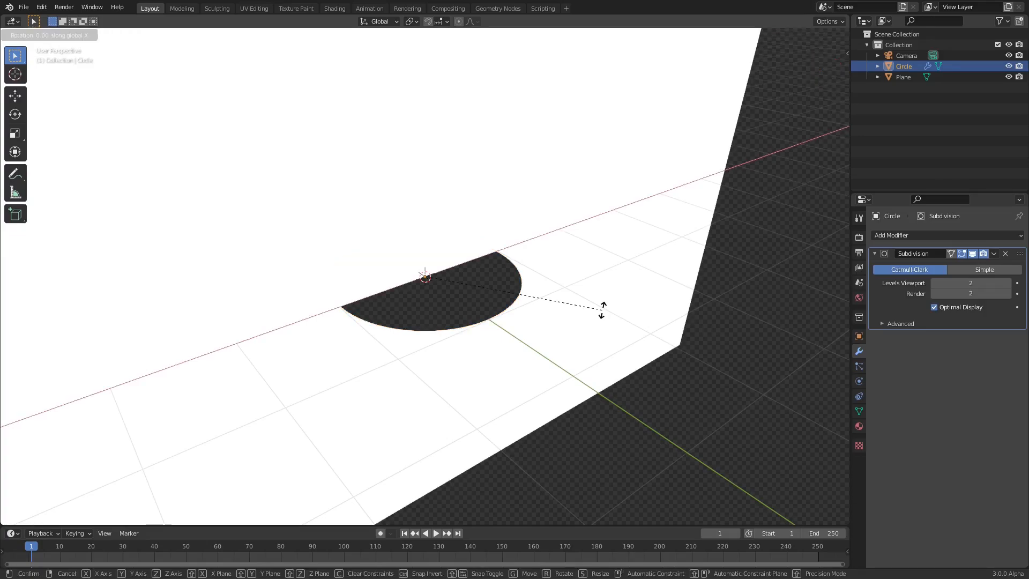
text(90)
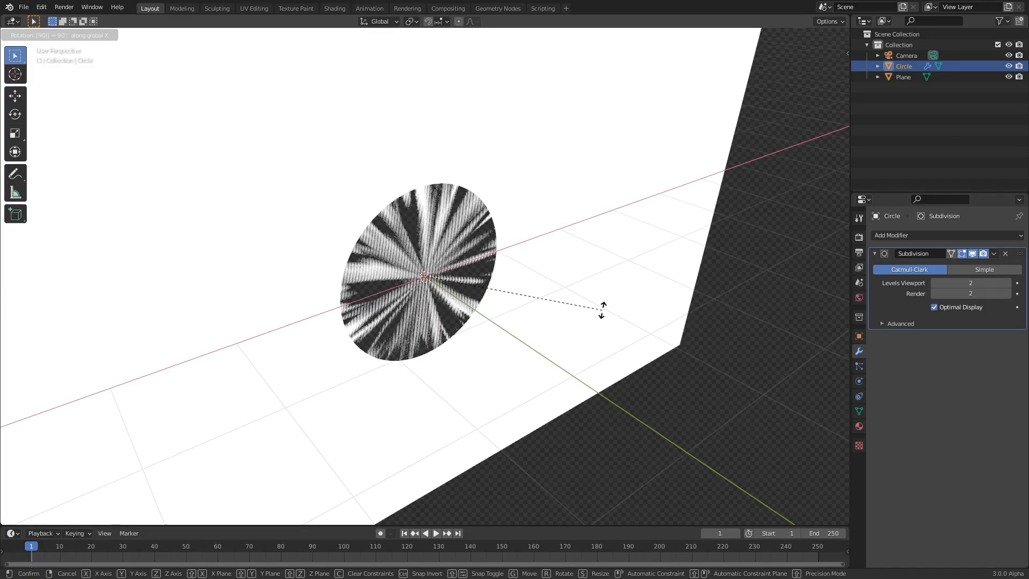
key(Return)
middle_drag(602, 310, 468, 234)
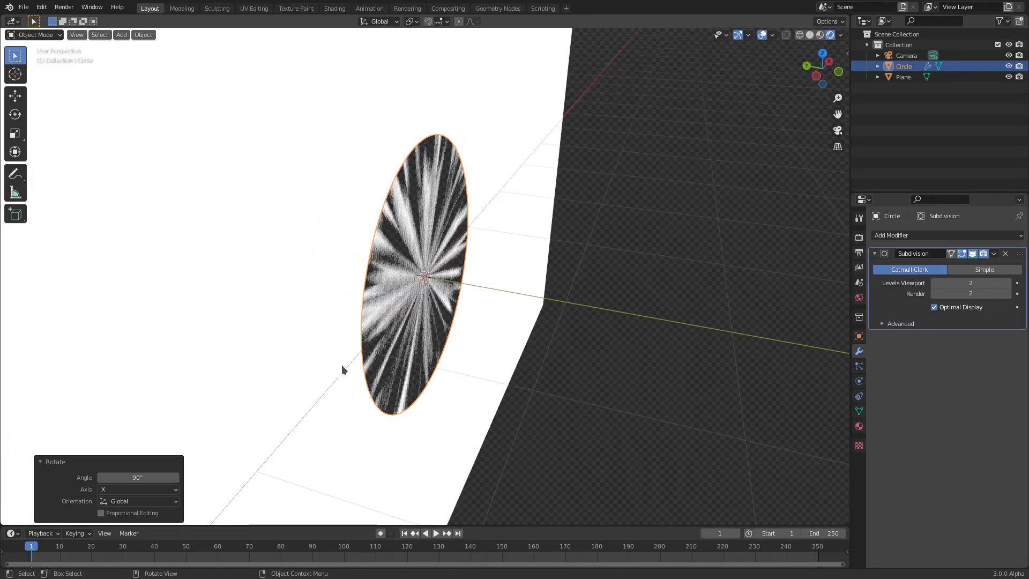
Move the circle about 0.04 m along the negative Y axis, just in front of the plane
key(g)
key(y)
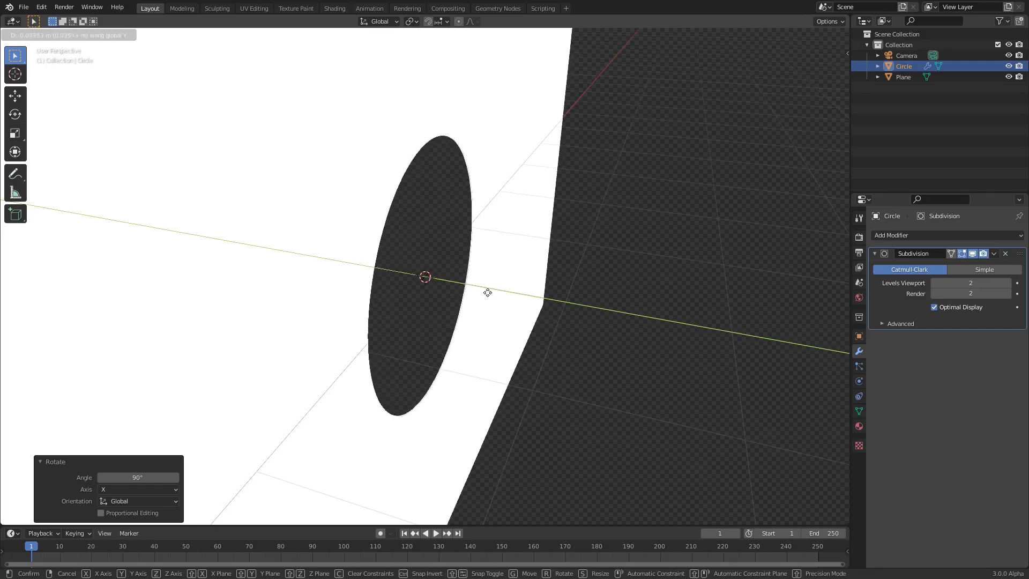
click(497, 298)
Look through the camera and preview enlarging the circle beyond the camera frame, leaving its size unchanged
middle_drag(496, 298, 460, 291)
key(KP_0)
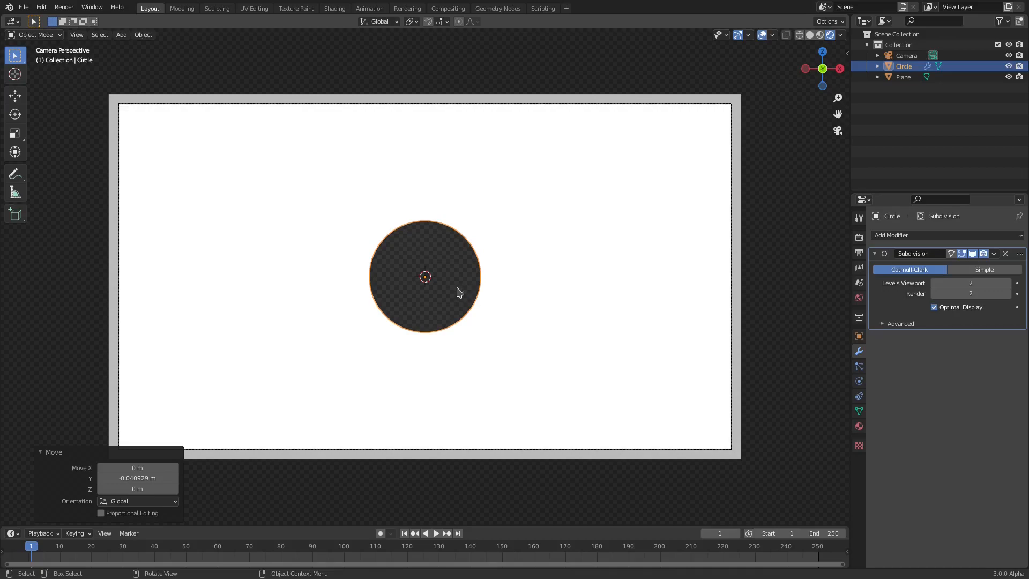
key(s)
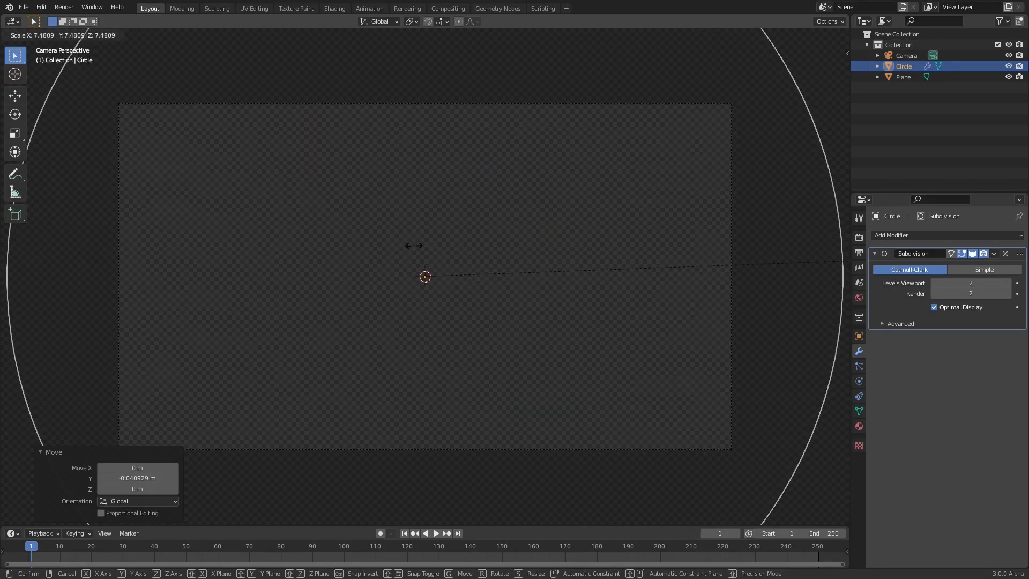
key(Escape)
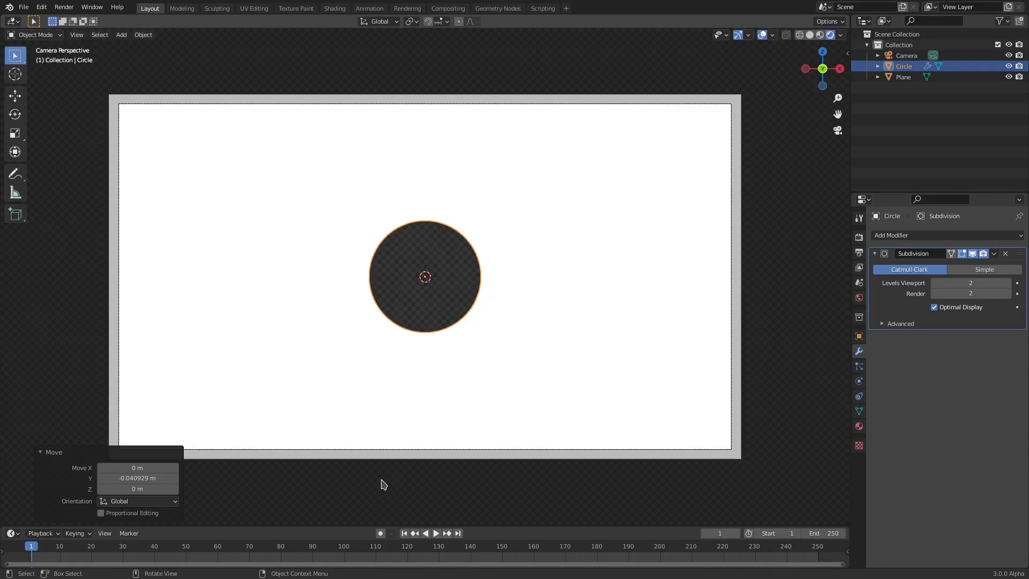
Set the scene's start frame to 0 and the output frame rate to 60 fps
drag(391, 524, 404, 489)
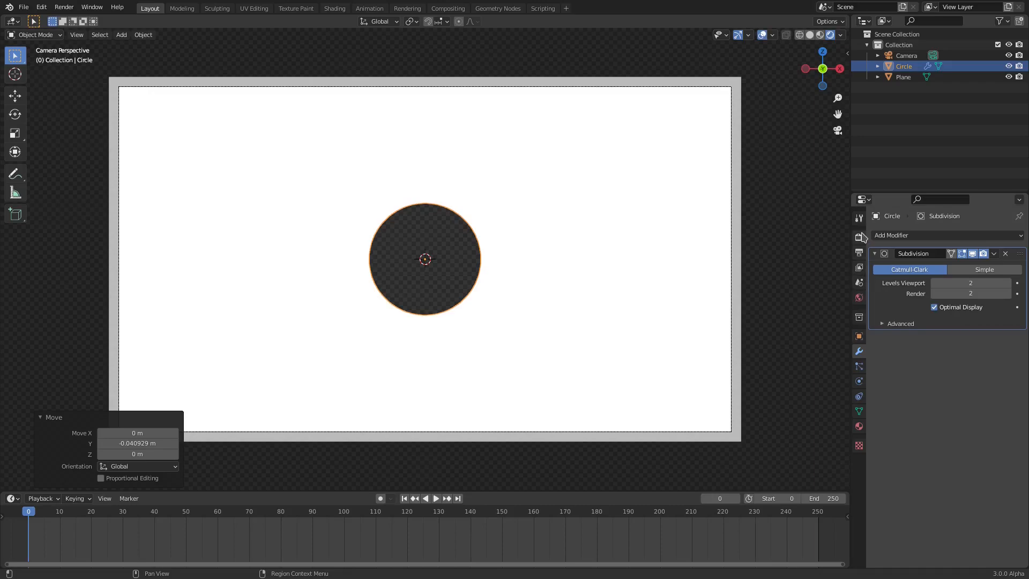
click(860, 238)
click(860, 251)
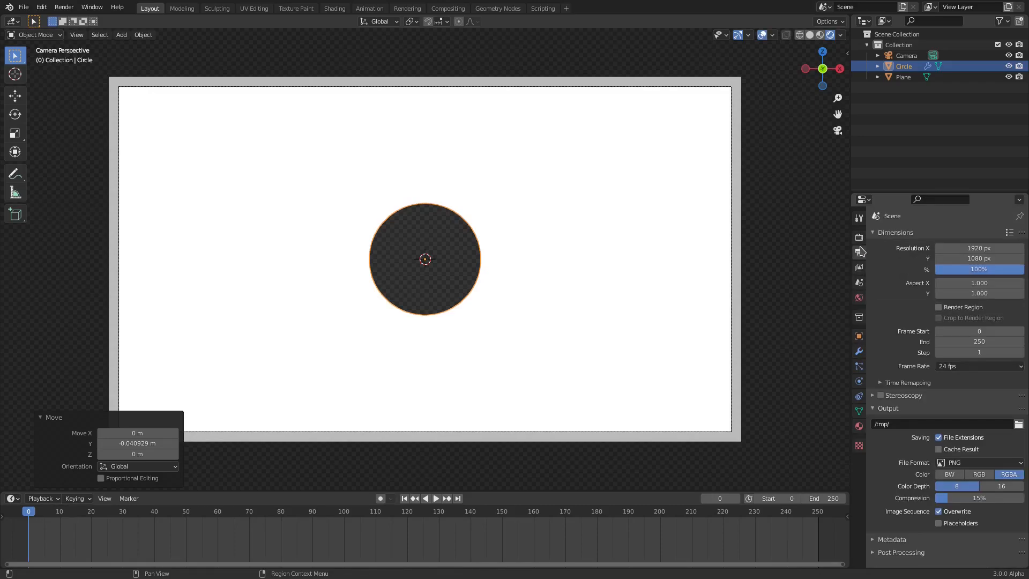
click(955, 366)
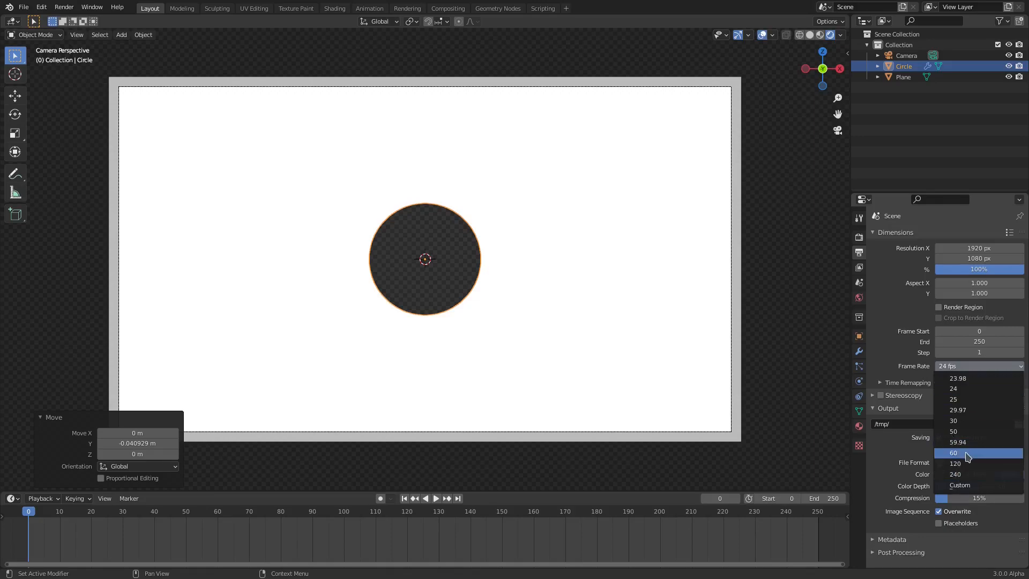
click(959, 452)
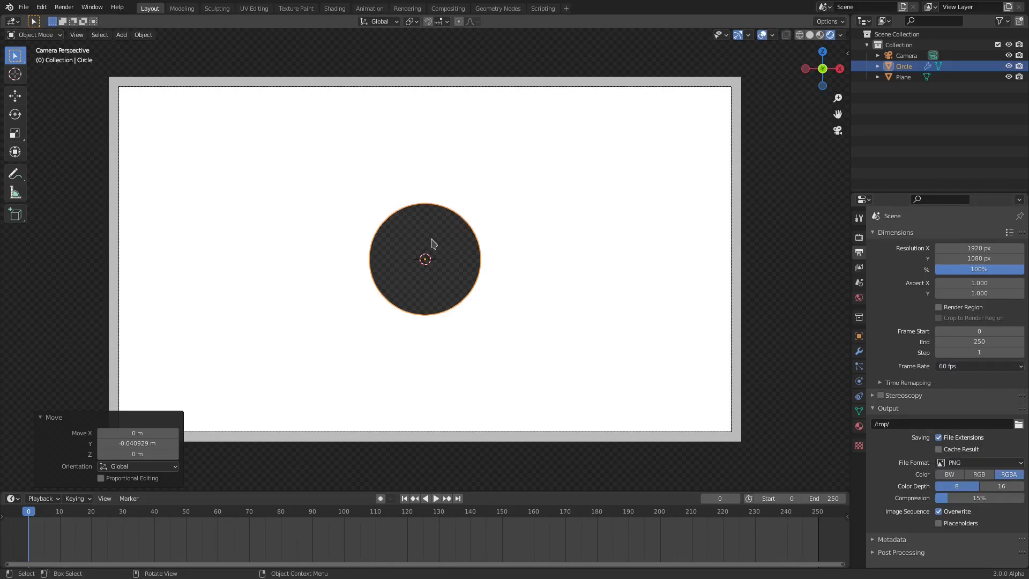
Insert a Scale keyframe for the circle at frame 20
click(128, 419)
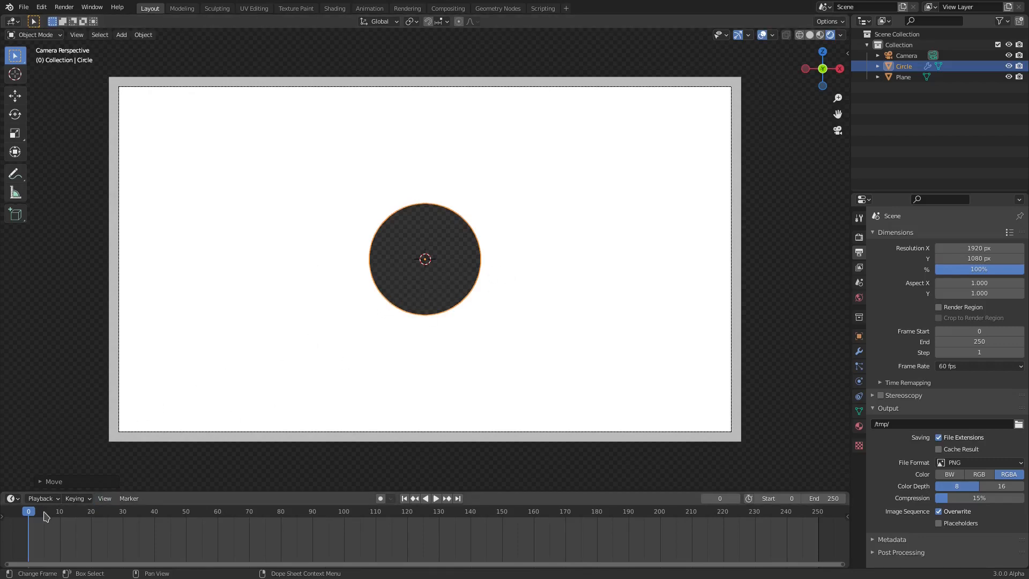
key(space)
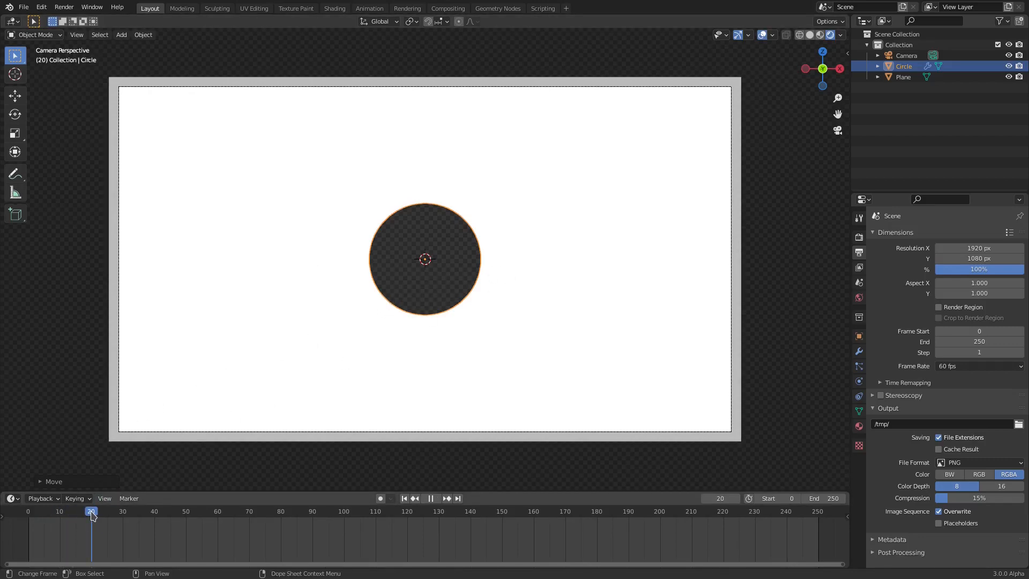
key(space)
key(i)
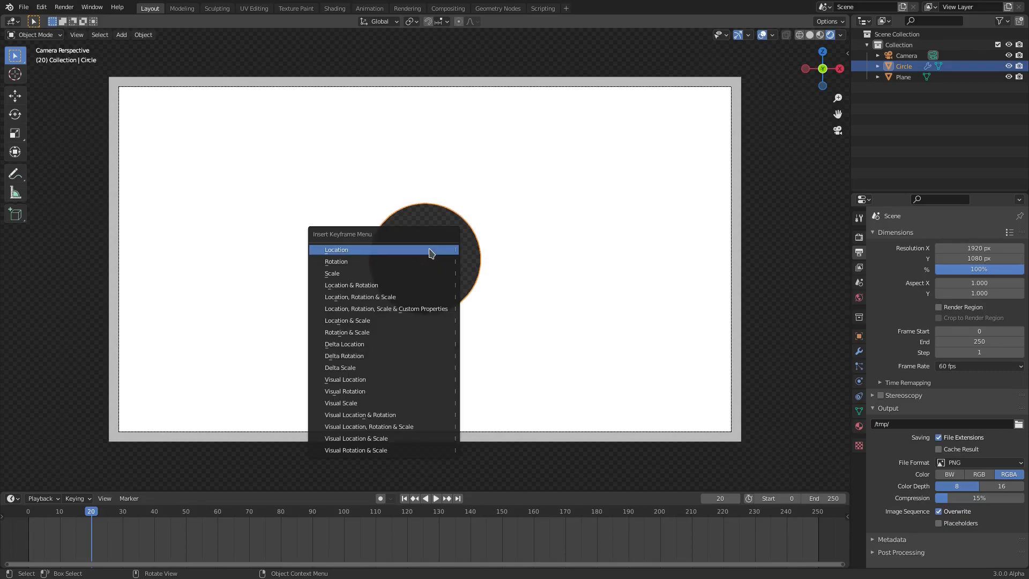
click(432, 270)
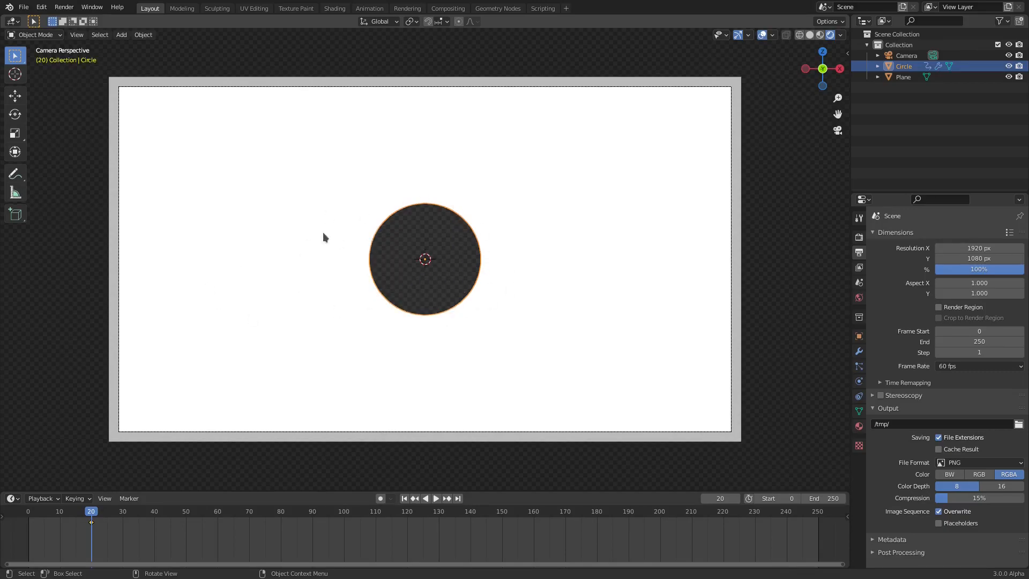
Scale the circle to 0 at frame 0 and insert a Scale keyframe there
click(406, 499)
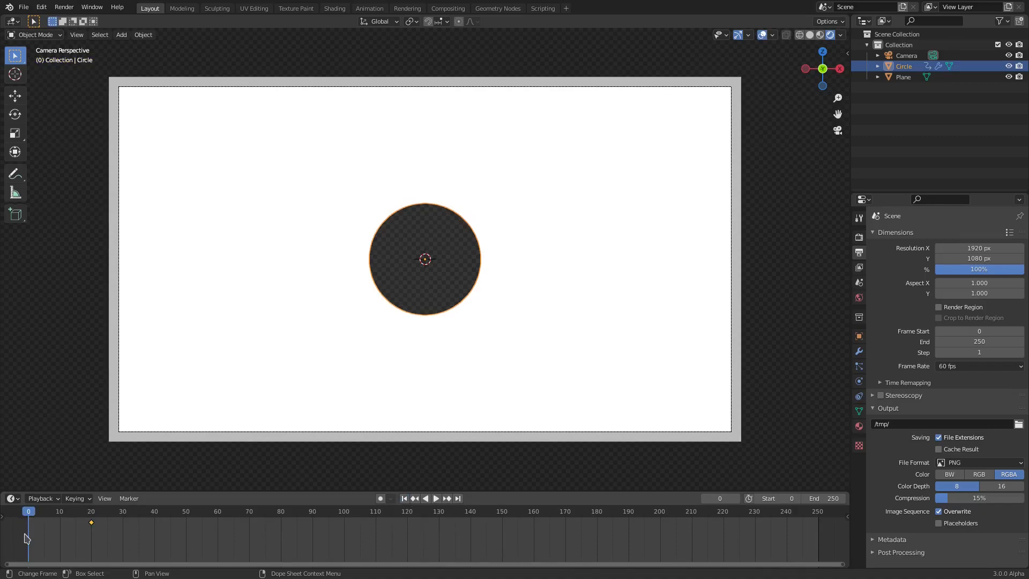
key(s)
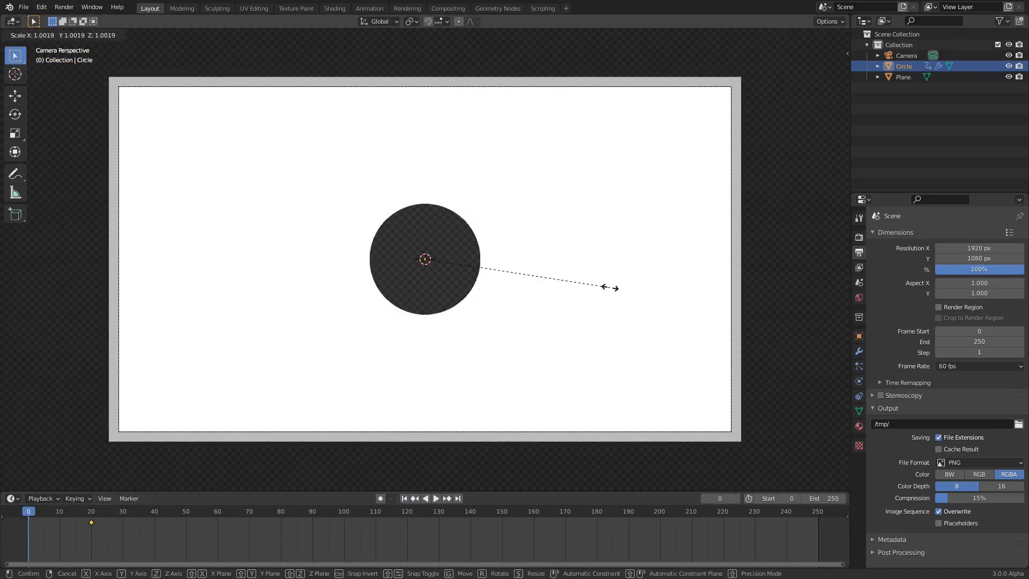
key(0)
key(Return)
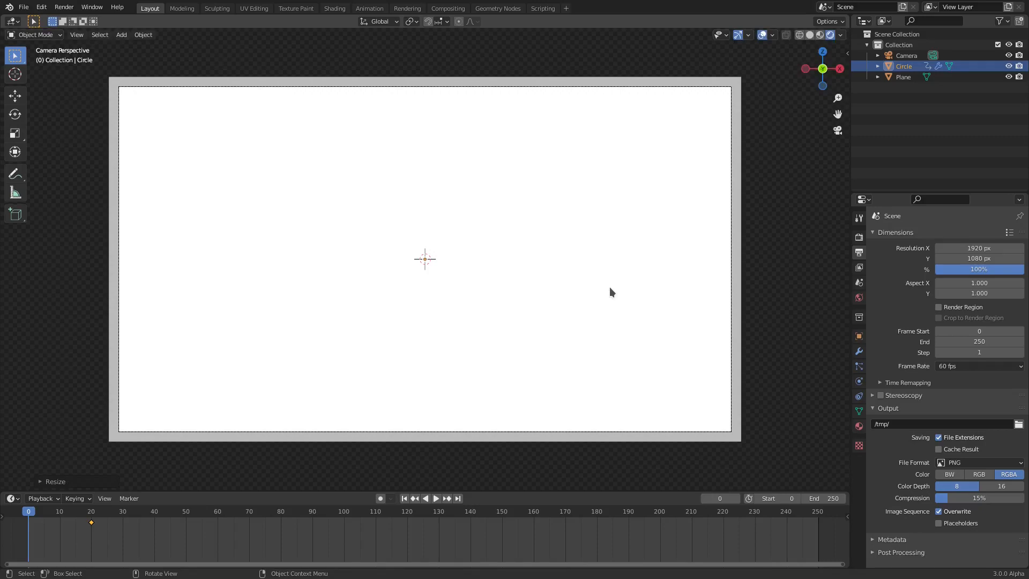
key(i)
click(563, 242)
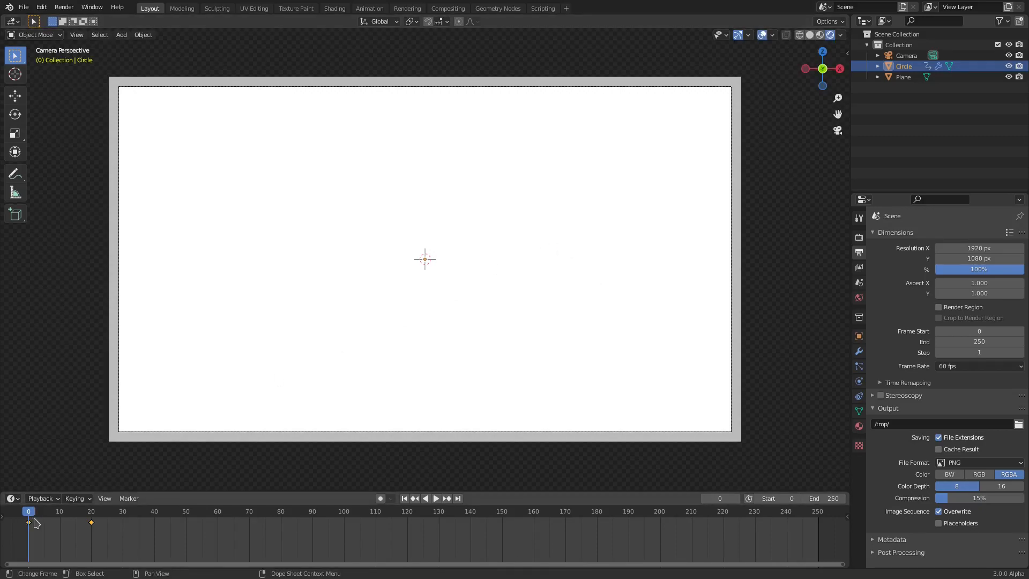
Play the circle's scale animation from the start to check its growth
click(437, 499)
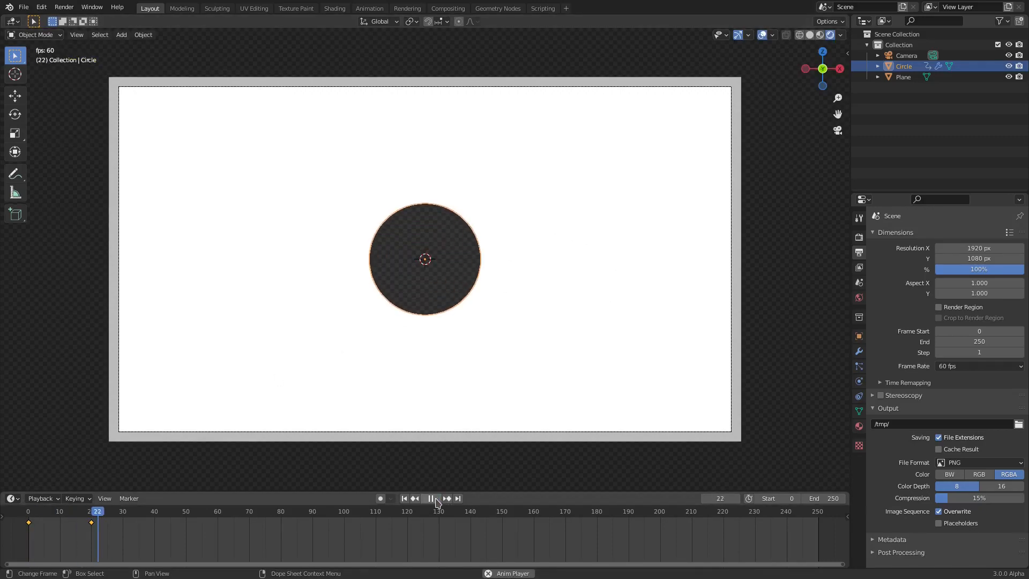
click(404, 498)
key(space)
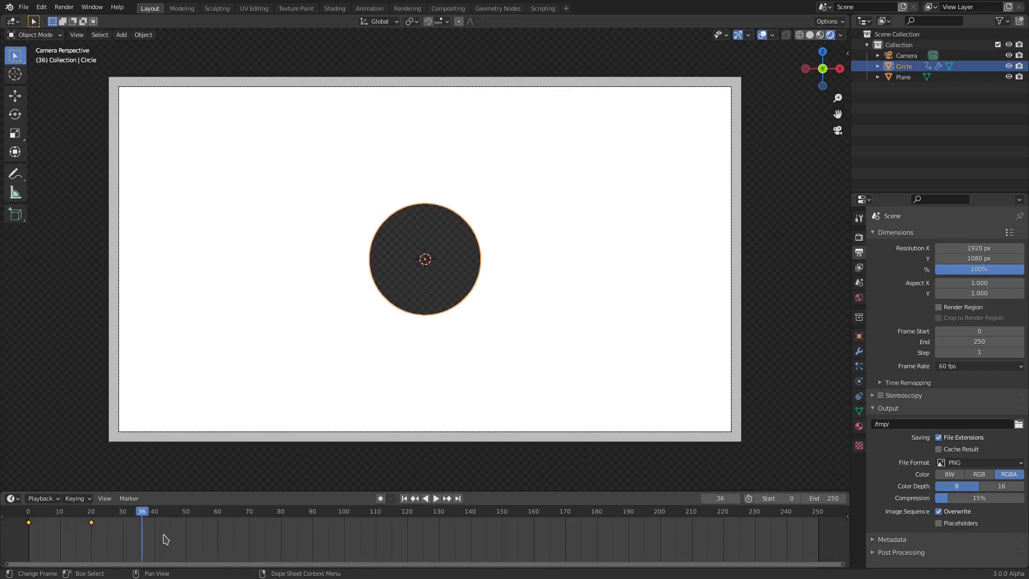
Move the circle's second Scale keyframe from frame 20 to frame 50
click(92, 514)
middle_drag(98, 528, 103, 538)
drag(104, 528, 199, 528)
Replay the animation from the first frame to check the slower timing
click(404, 499)
click(436, 498)
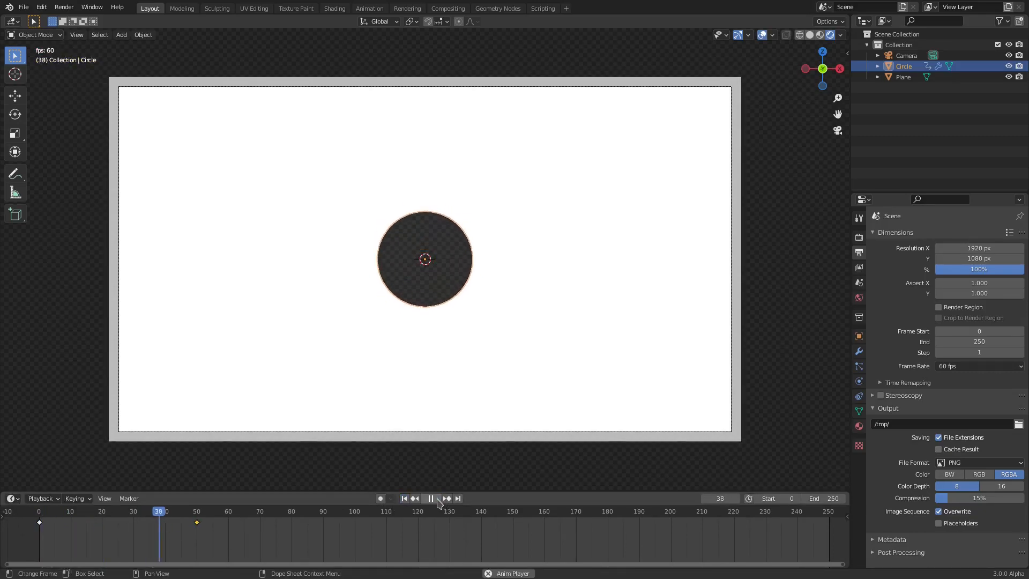
click(405, 498)
click(406, 499)
click(427, 498)
Enlarge the circle about 6.6 times at frame 50 so it exceeds the camera frame, and insert a Scale keyframe
click(198, 511)
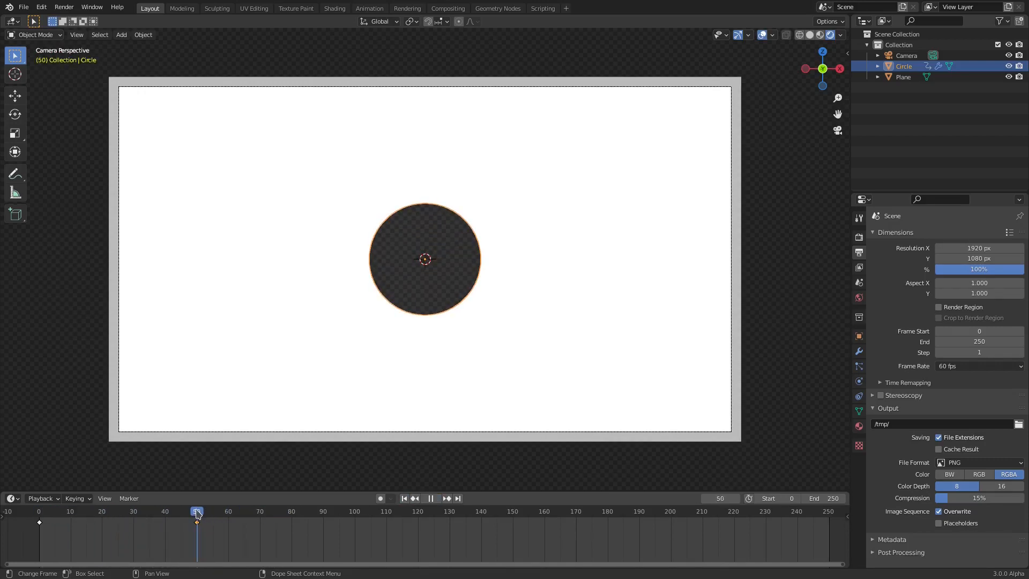
key(s)
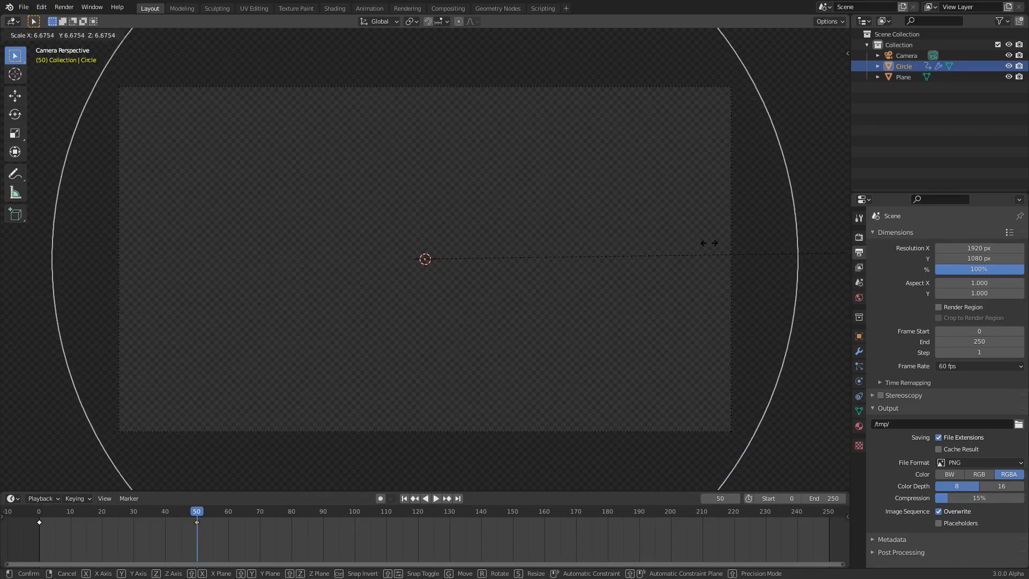
click(708, 228)
key(i)
click(722, 209)
Move the enlarged circle's keyframe from frame 50 to frame 100 and play the animation from the start
drag(199, 527, 358, 543)
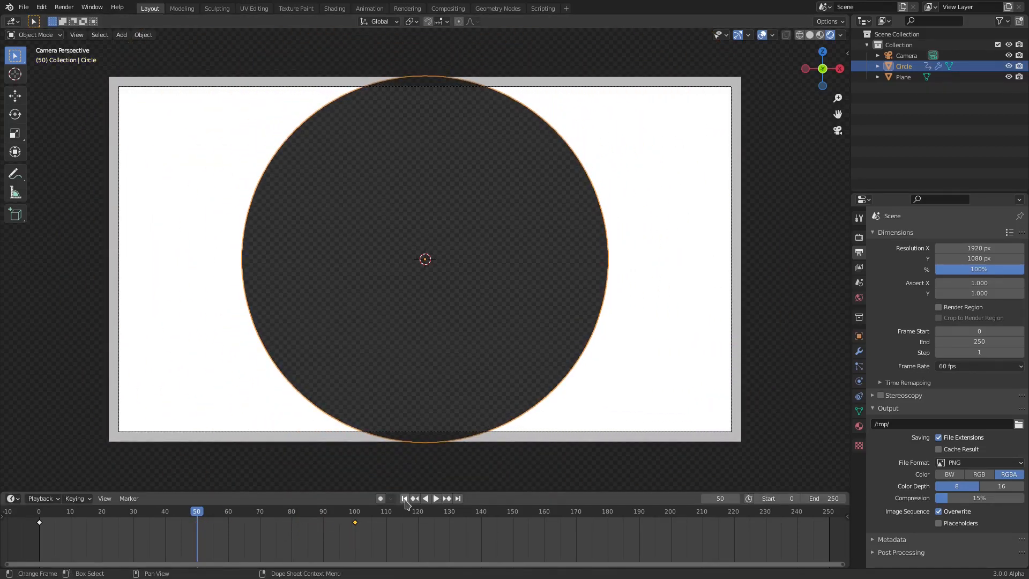
click(404, 498)
click(431, 498)
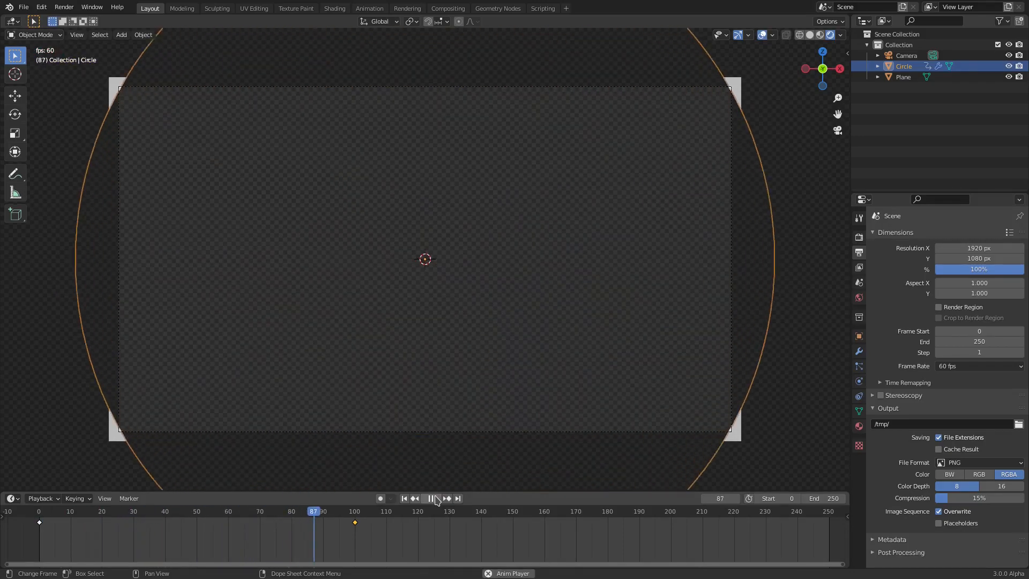
click(404, 498)
click(405, 498)
click(432, 499)
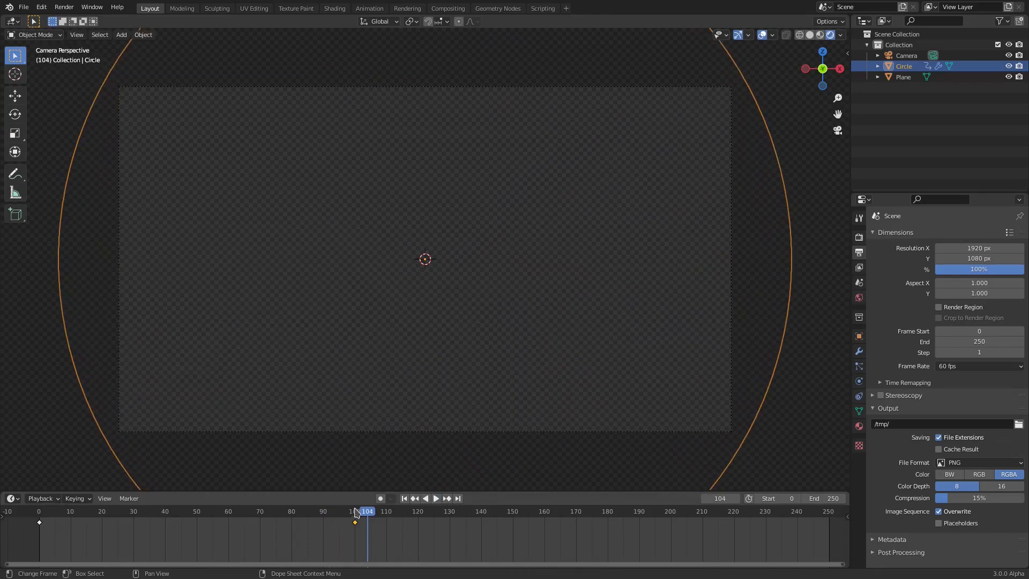
Reverse the animation by swapping its keyframes, putting the enlarged scale at frame 0 and the zero scale at frame 100
drag(356, 514, 42, 521)
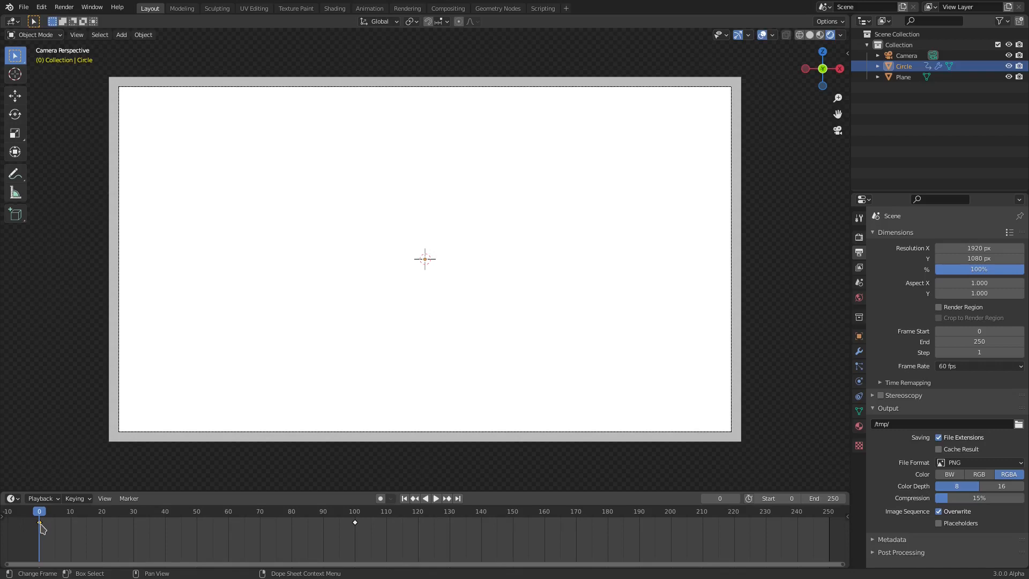
drag(40, 524, 44, 524)
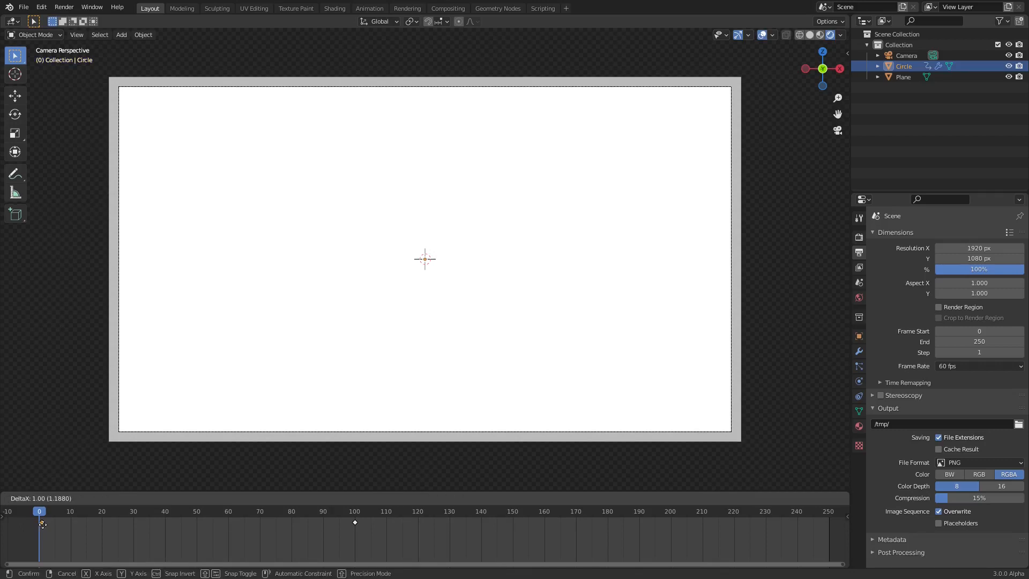
drag(176, 531, 396, 531)
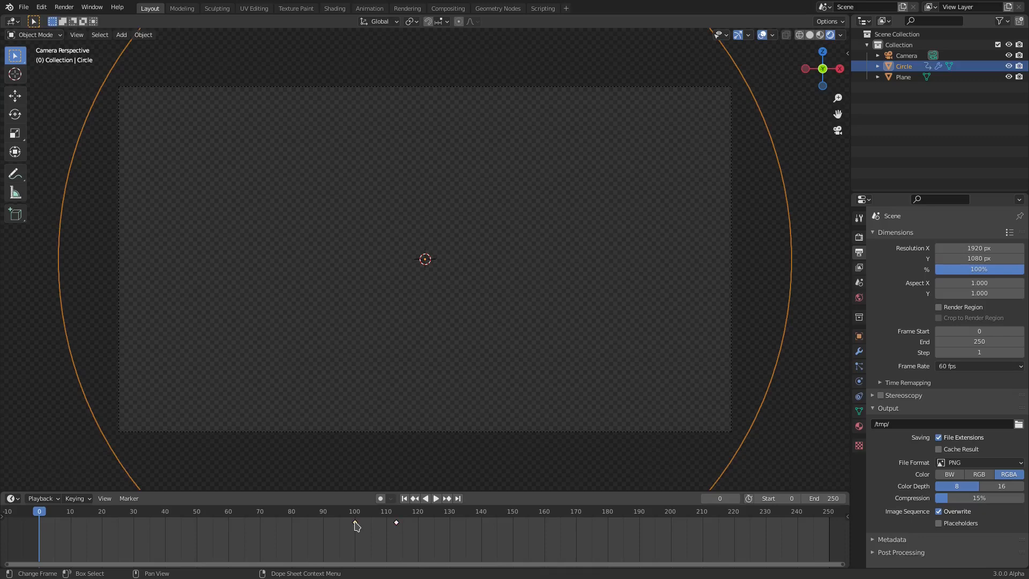
click(355, 519)
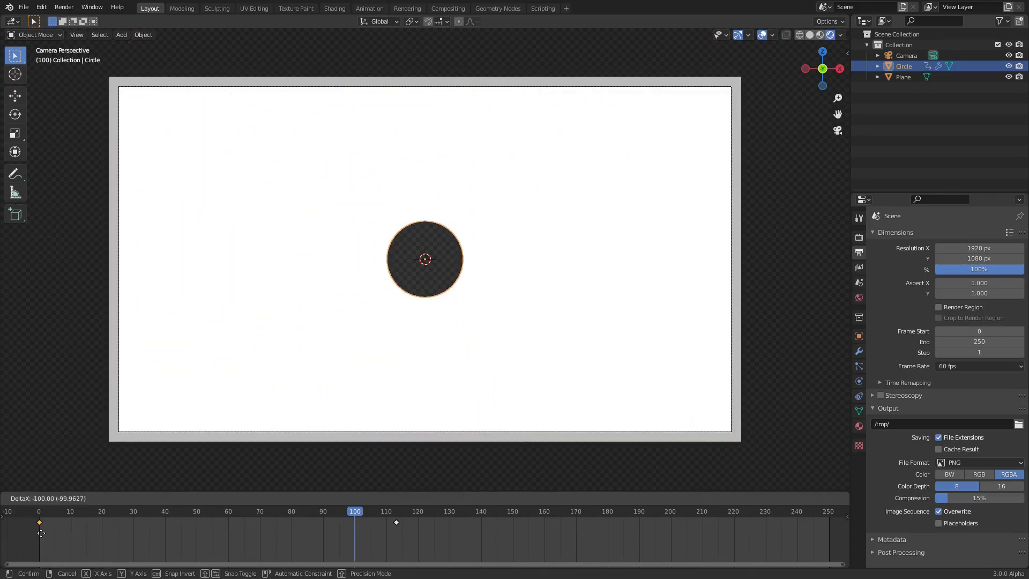
click(40, 515)
key(space)
drag(397, 524, 364, 529)
Scrub through and play the reversed animation to check the circle closing
drag(42, 511, 162, 518)
click(404, 499)
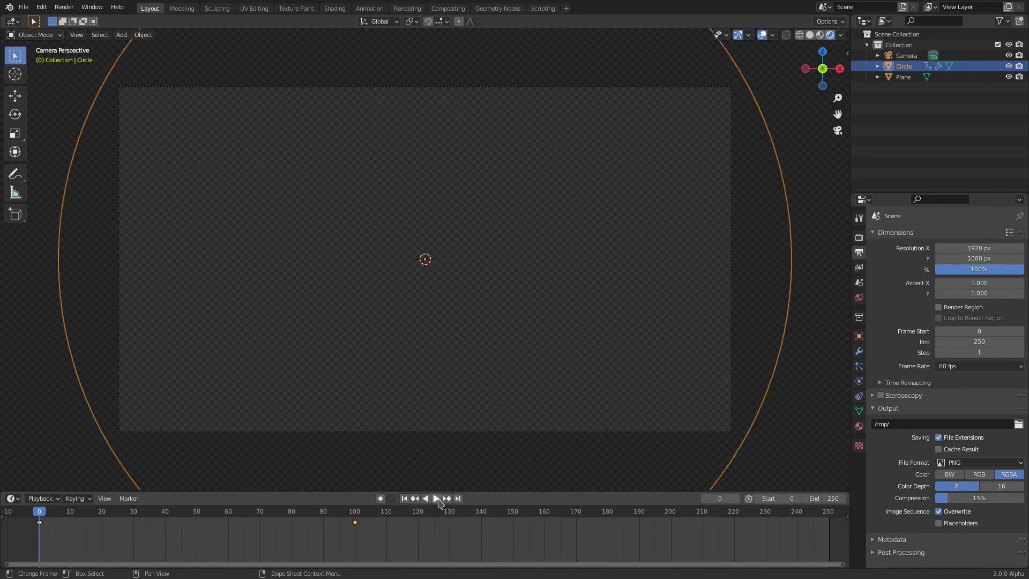
click(437, 499)
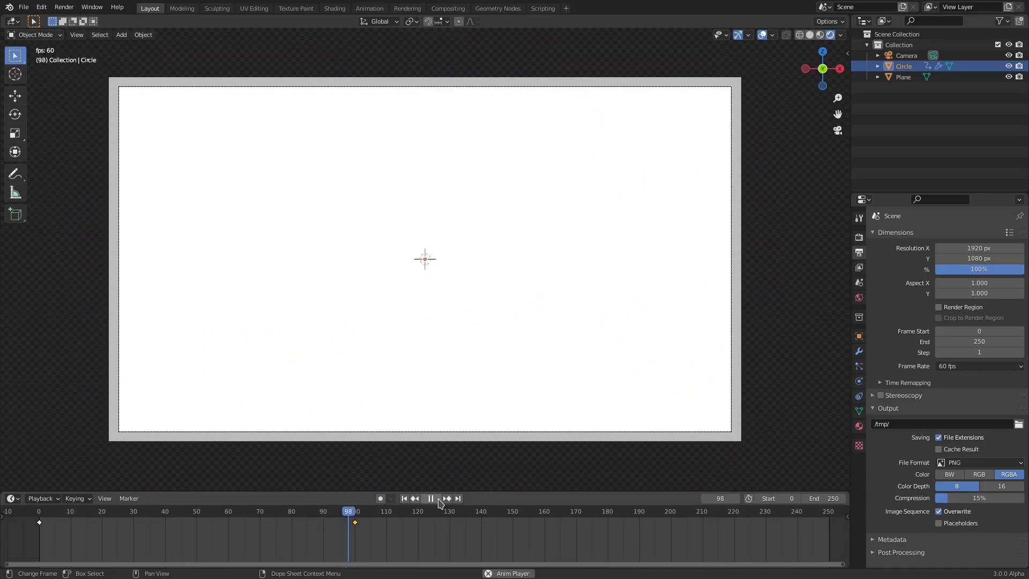
click(404, 498)
key(space)
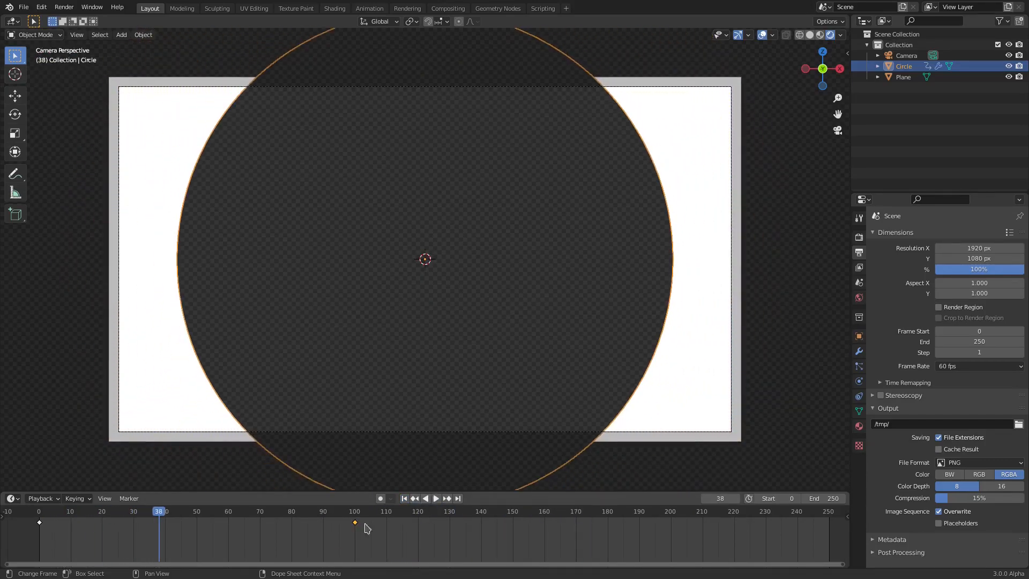
Move the zero-scale keyframe from frame 100 to frame 50 and play the animation from the start
drag(354, 529, 203, 529)
click(404, 498)
click(437, 499)
click(437, 499)
Enlarge the circle about 3.3 times at frame 40 with a Scale keyframe, and play the result from frame 0
click(166, 513)
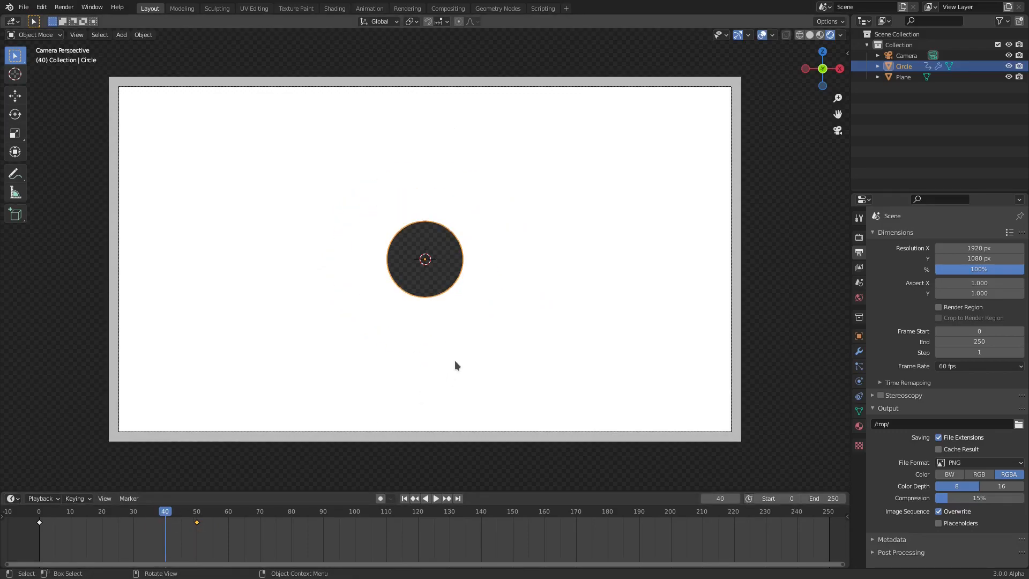
key(s)
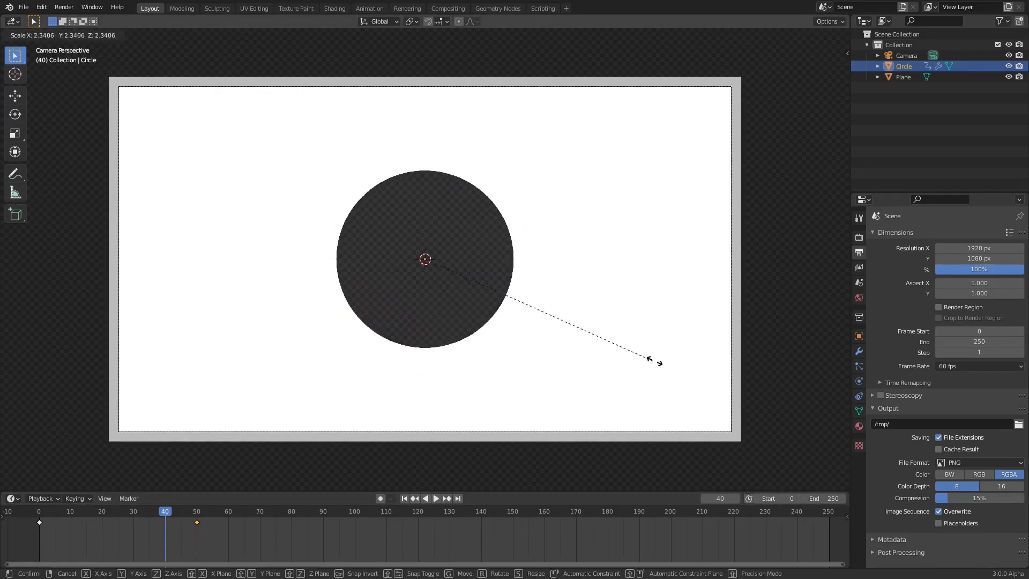
key(Escape)
key(s)
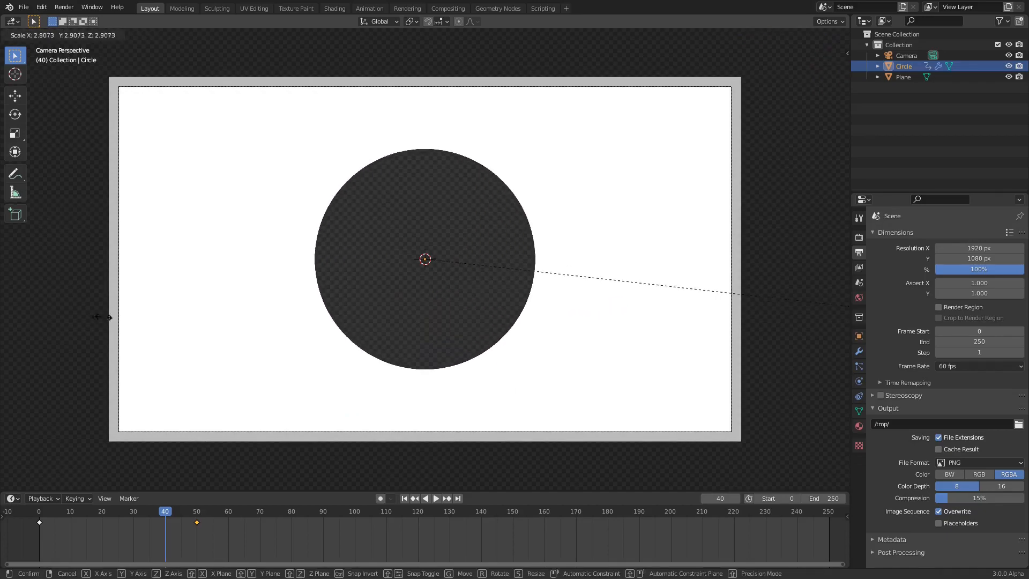
click(179, 295)
key(i)
click(450, 241)
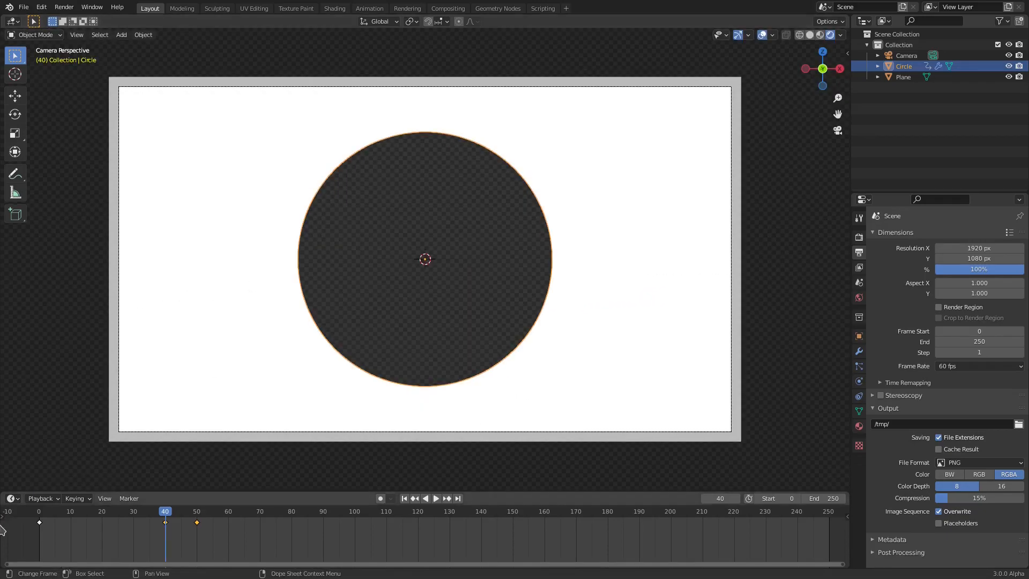
click(40, 517)
key(space)
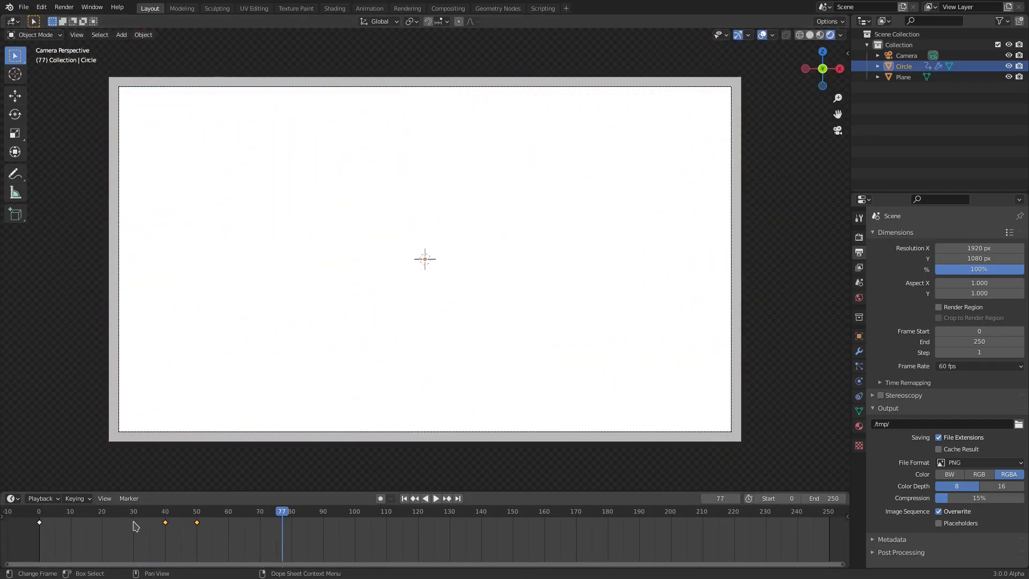
Enlarge the circle about 2 times more at frame 40 and overwrite its Scale keyframe there
click(165, 515)
key(space)
key(s)
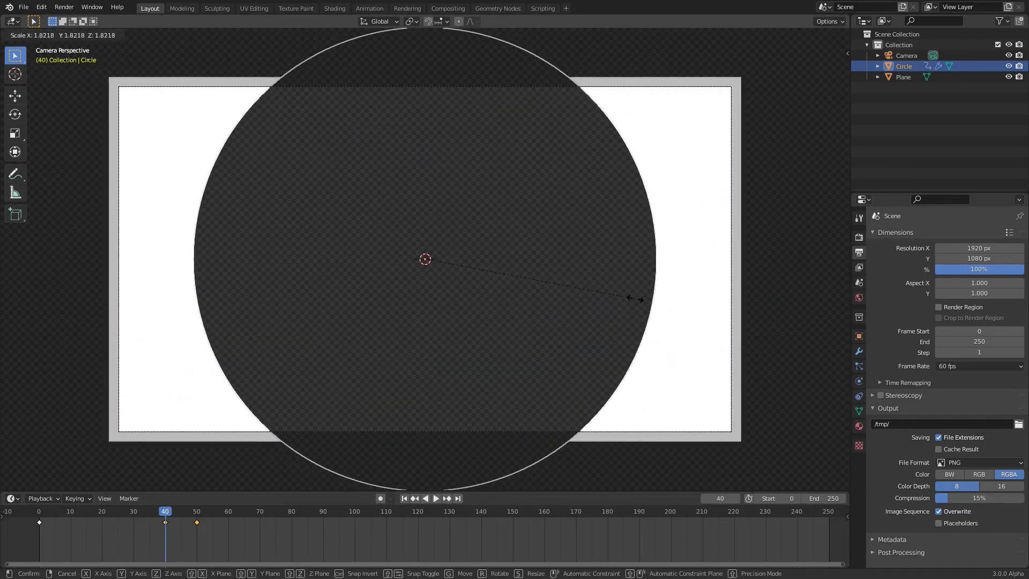
click(625, 296)
key(i)
click(615, 212)
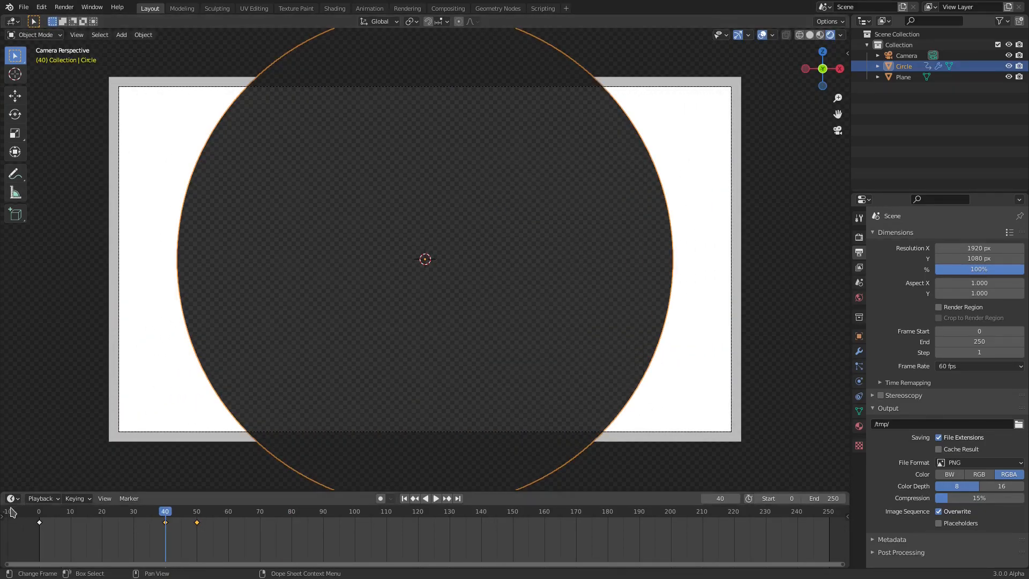
Compare the circle's size at frames 0, 40 and 50, and play the animation from the start
click(39, 516)
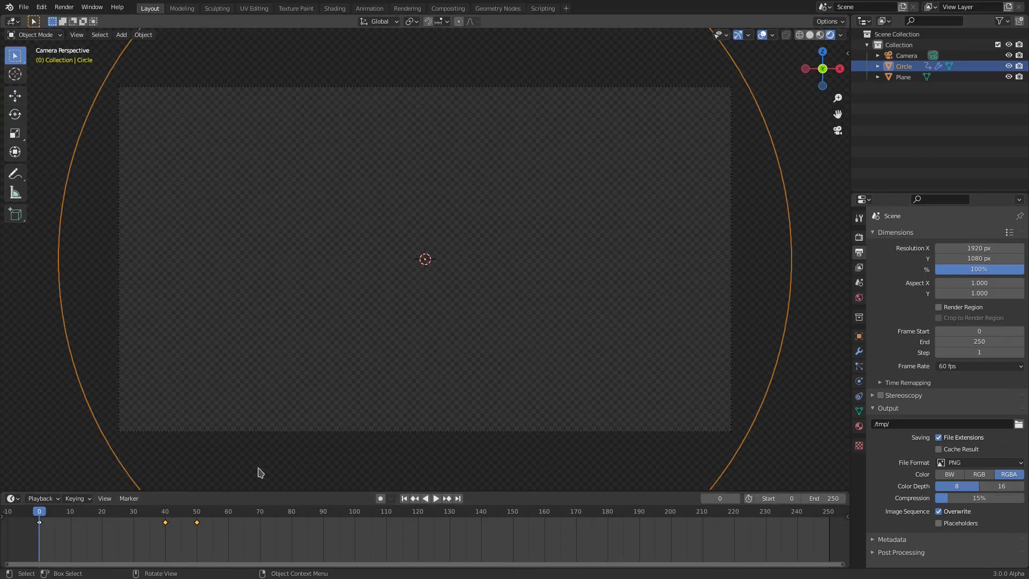
click(166, 517)
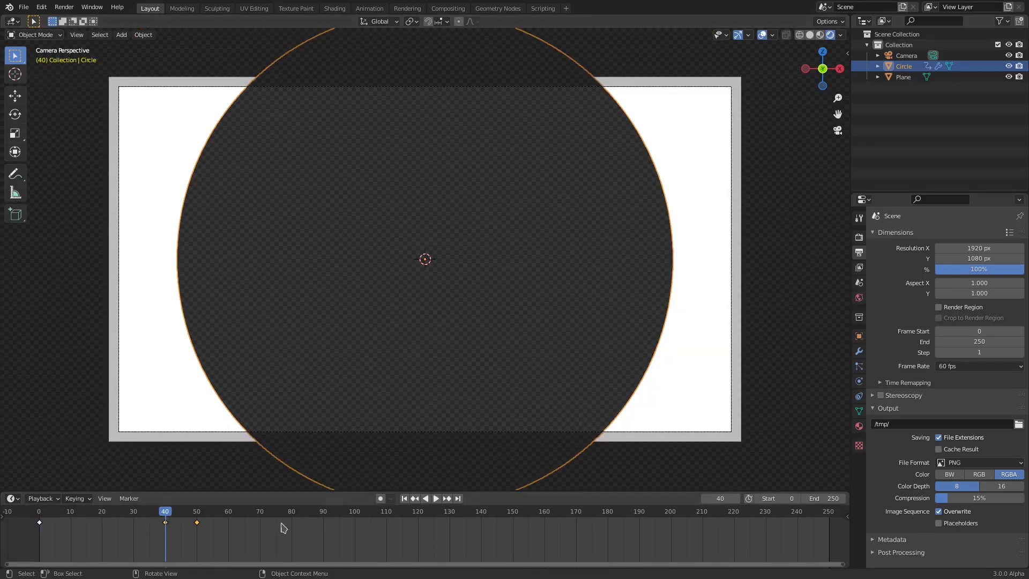
drag(165, 515, 196, 516)
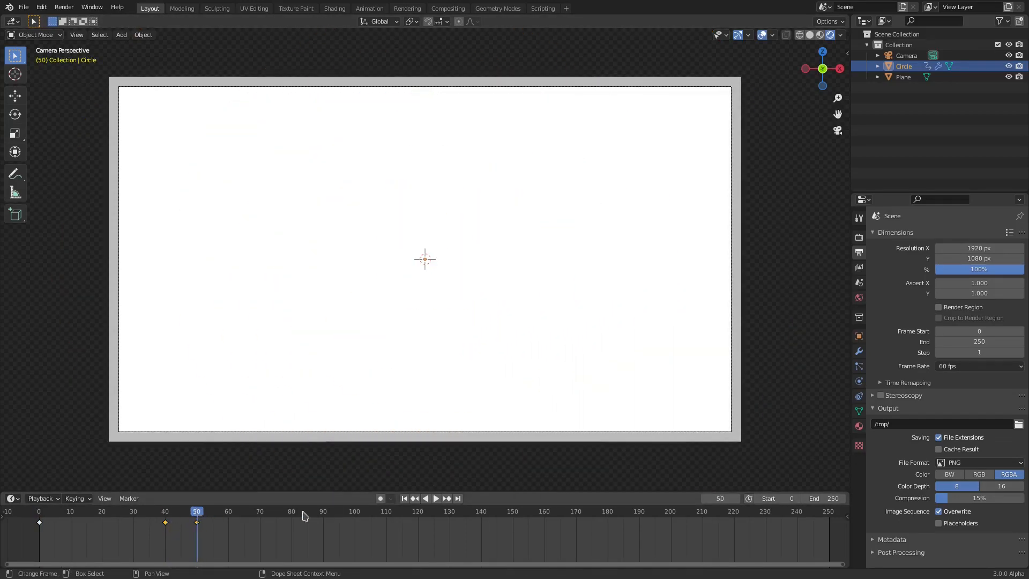
click(405, 498)
click(435, 498)
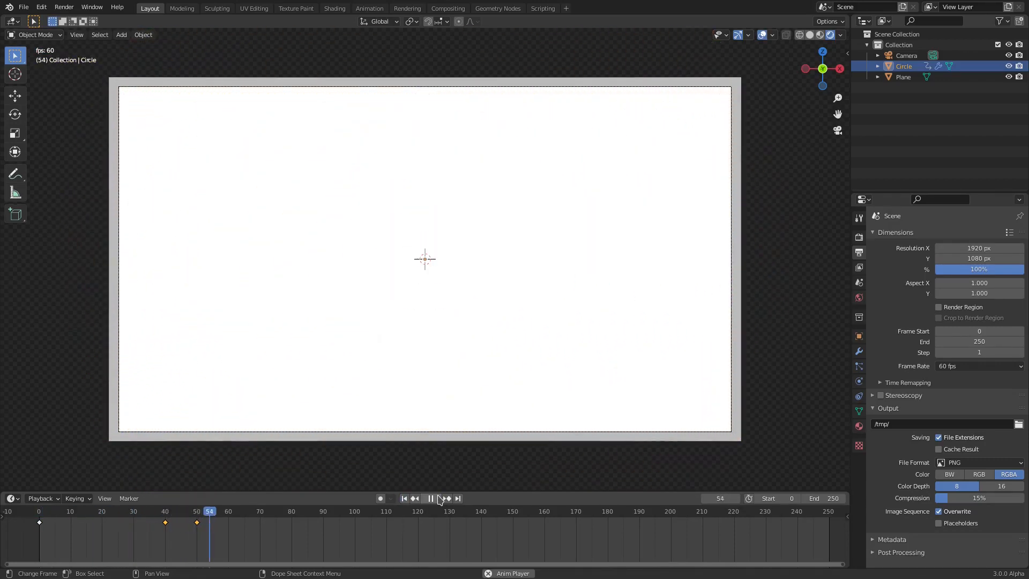
click(437, 498)
Shift the last two keyframes together by 20 frames, to frames 60 and 70
drag(264, 539, 156, 510)
key(g)
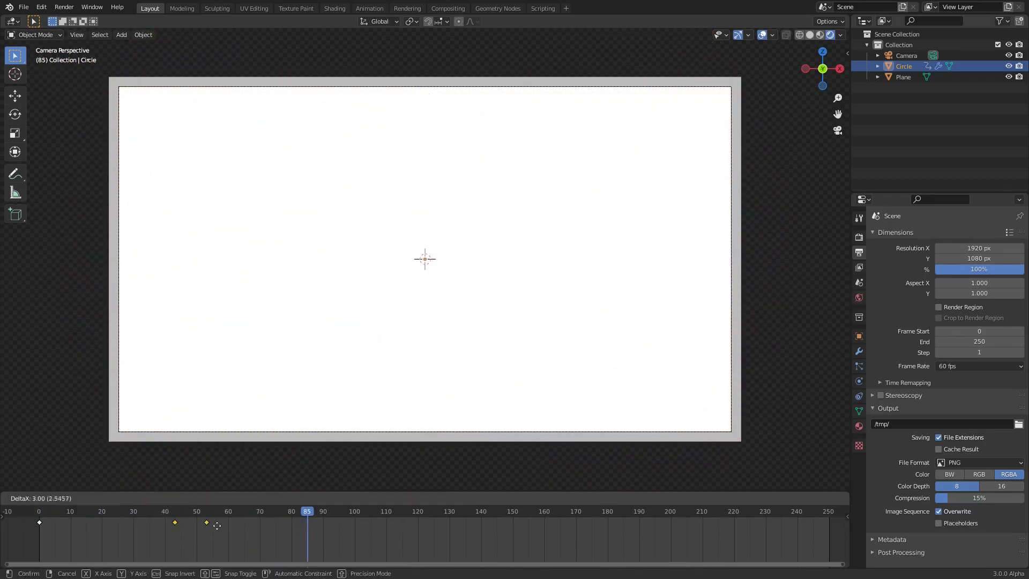
click(254, 527)
click(226, 513)
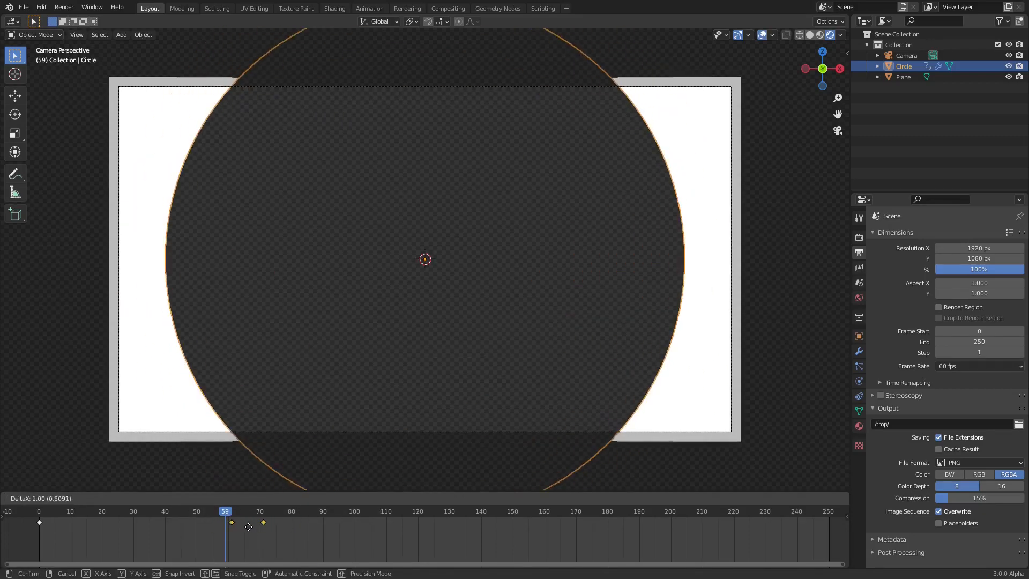
Play the animation from the start to check the shifted keyframes' timing
click(404, 499)
click(436, 499)
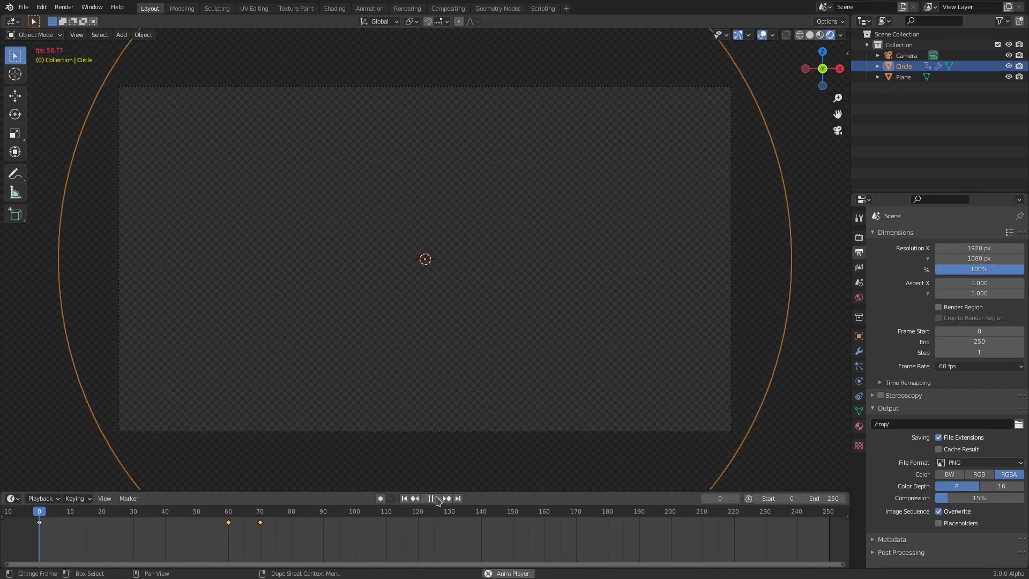
click(437, 499)
Try the last keyframe at frame 90 and play the animation from the start
click(261, 524)
drag(261, 524, 324, 523)
click(403, 499)
click(436, 499)
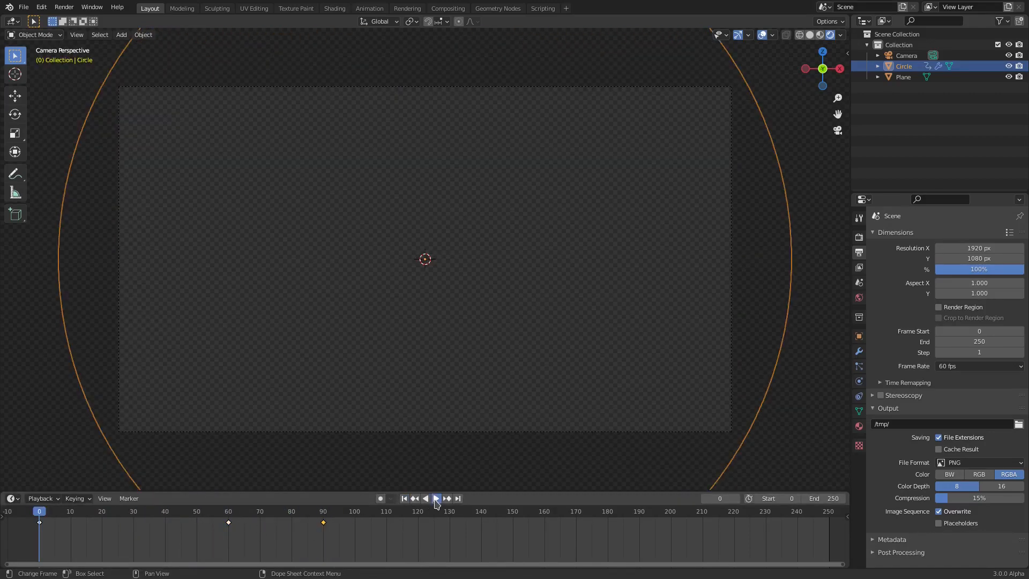
click(436, 498)
Move the last keyframe to frame 75
key(g)
click(257, 543)
key(g)
click(326, 531)
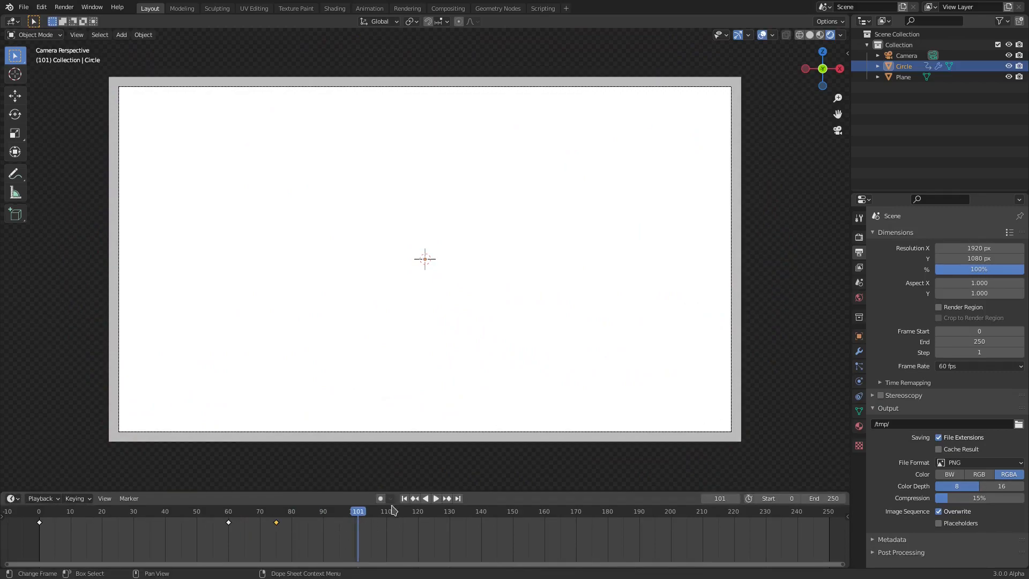
Play the animation from the start to check the closing speed, then examine the circle at frame 60
click(404, 498)
click(436, 499)
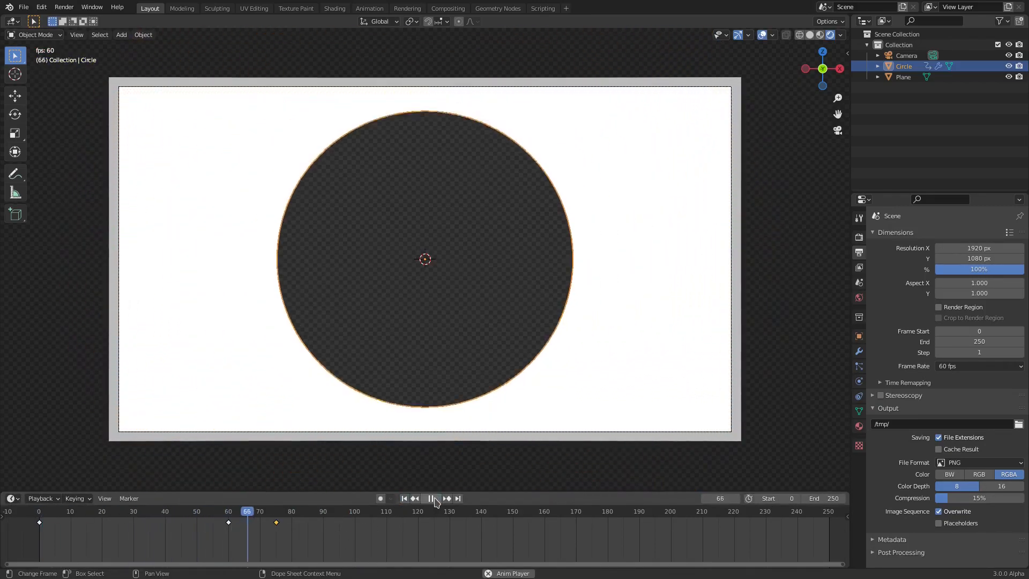
click(433, 499)
mouse_move(222, 510)
mouse_down()
mouse_move(187, 512)
mouse_move(271, 513)
mouse_move(62, 512)
mouse_move(228, 513)
mouse_up()
scroll(579, 544, down, 3)
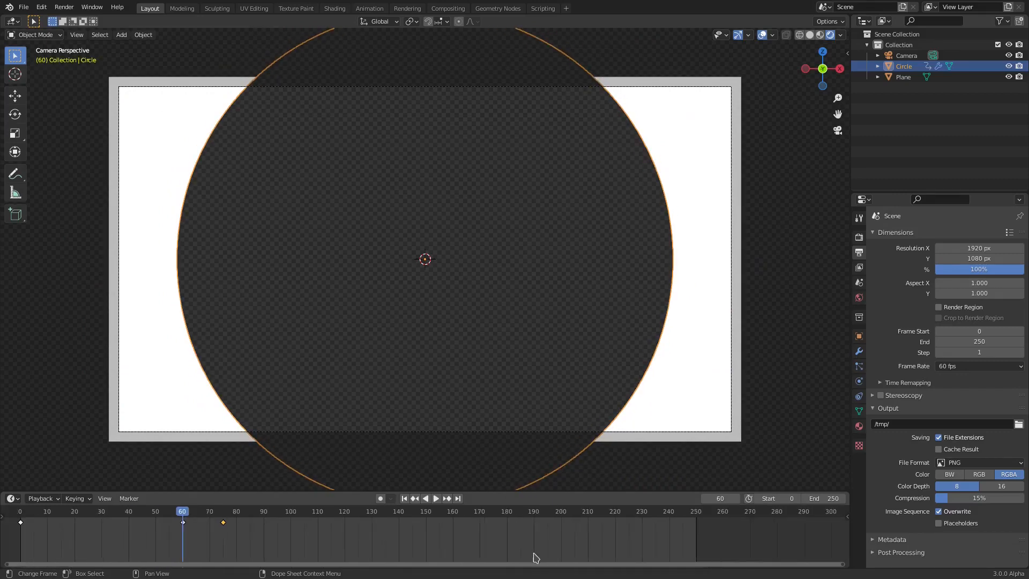
Set the scene's end frame to 300
ctrl+scroll(534, 558, up, 2)
double_click(827, 498)
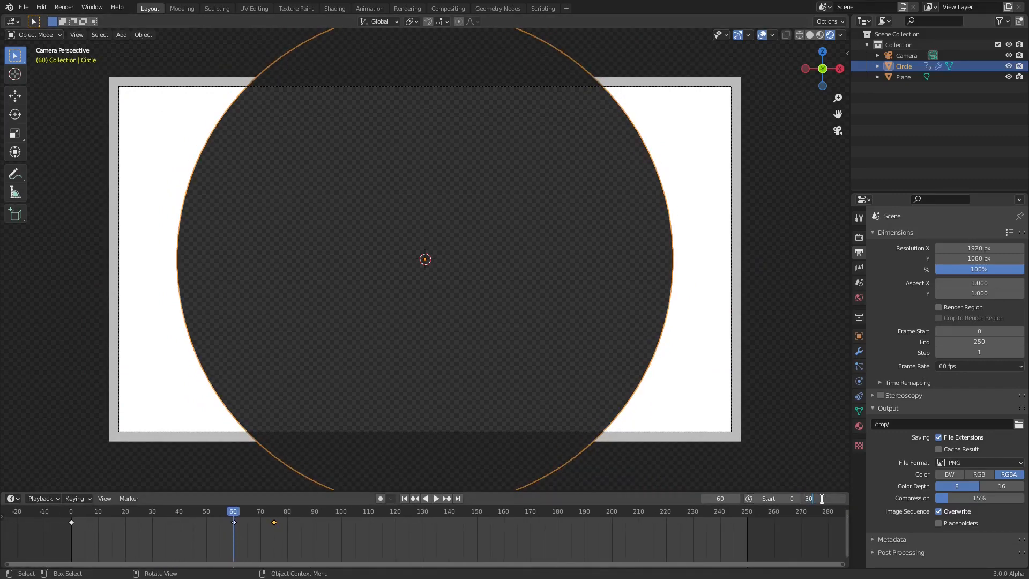
text(300)
key(Return)
scroll(168, 525, down, 2)
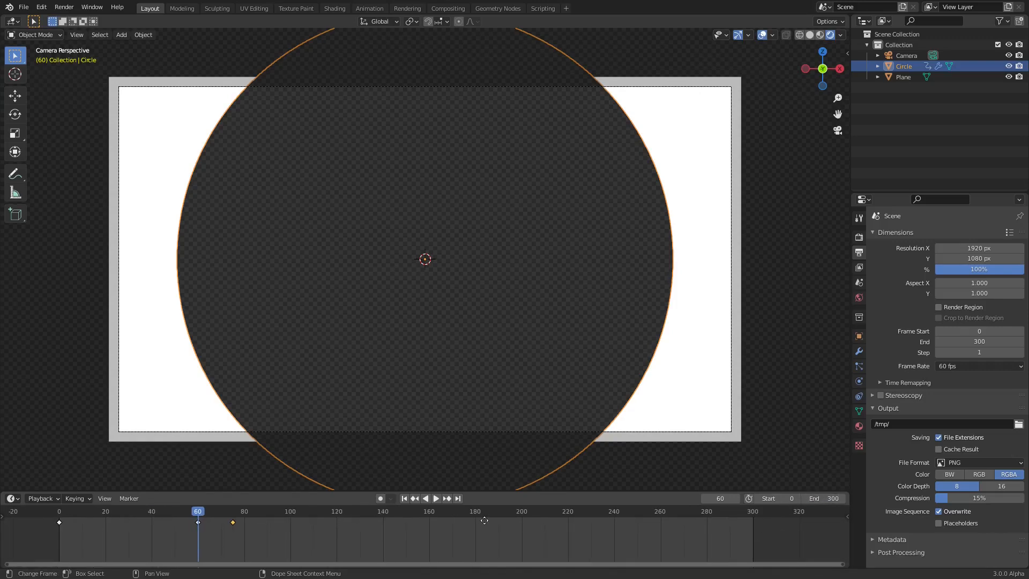
Duplicate the closed-circle keyframe at frame 75 to frame 280
click(255, 518)
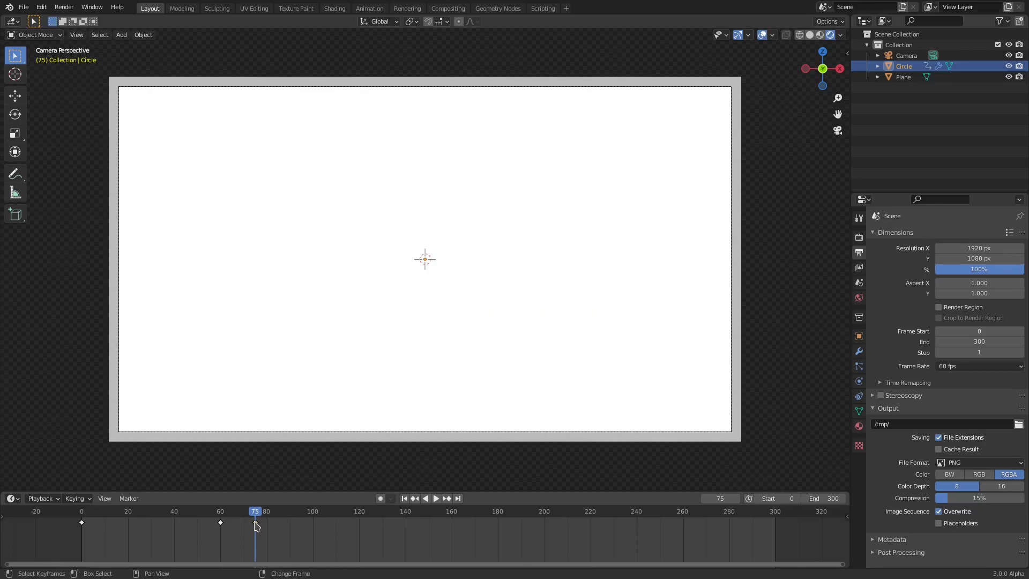
key(shift+d)
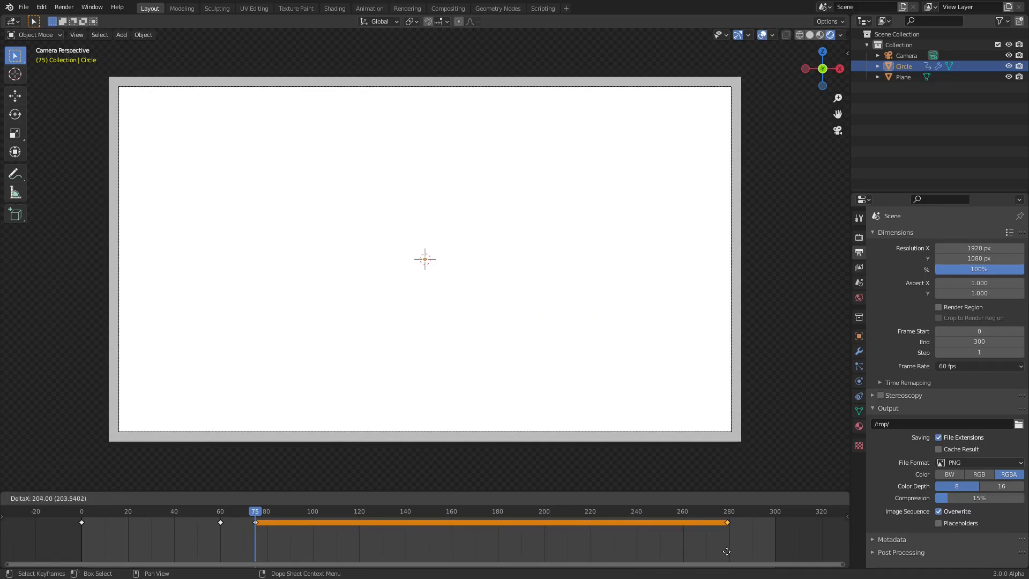
click(731, 552)
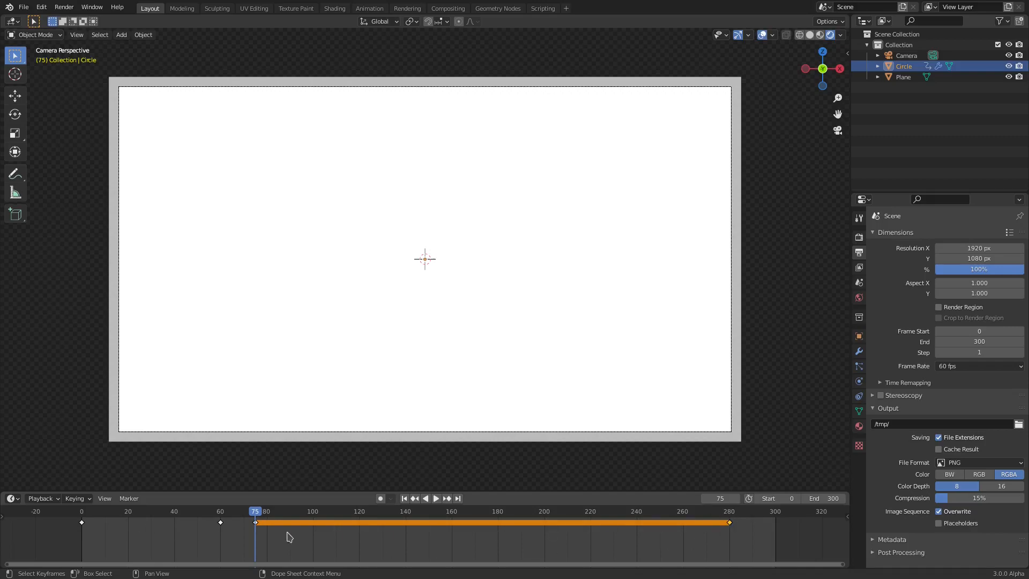
Duplicate the open-circle keyframe at frame 0 to frame 300 and briefly play the animation
click(82, 523)
click(82, 514)
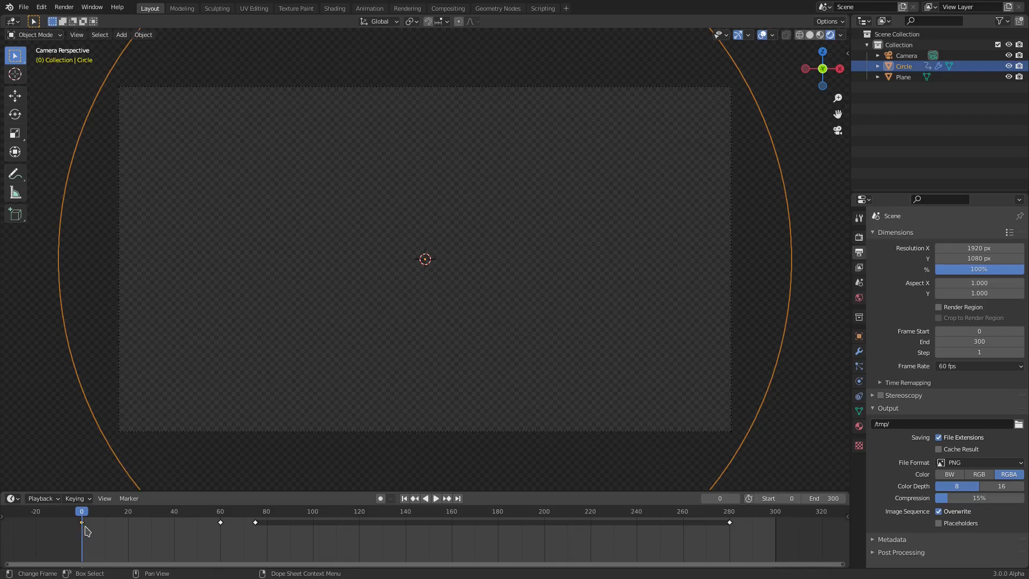
key(shift+d)
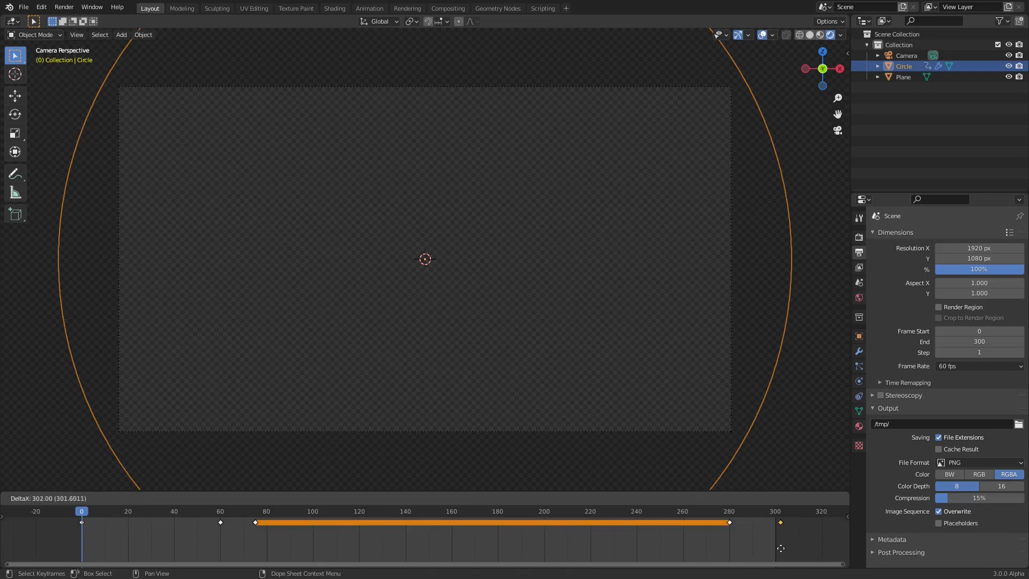
click(781, 551)
click(717, 513)
key(space)
key(space)
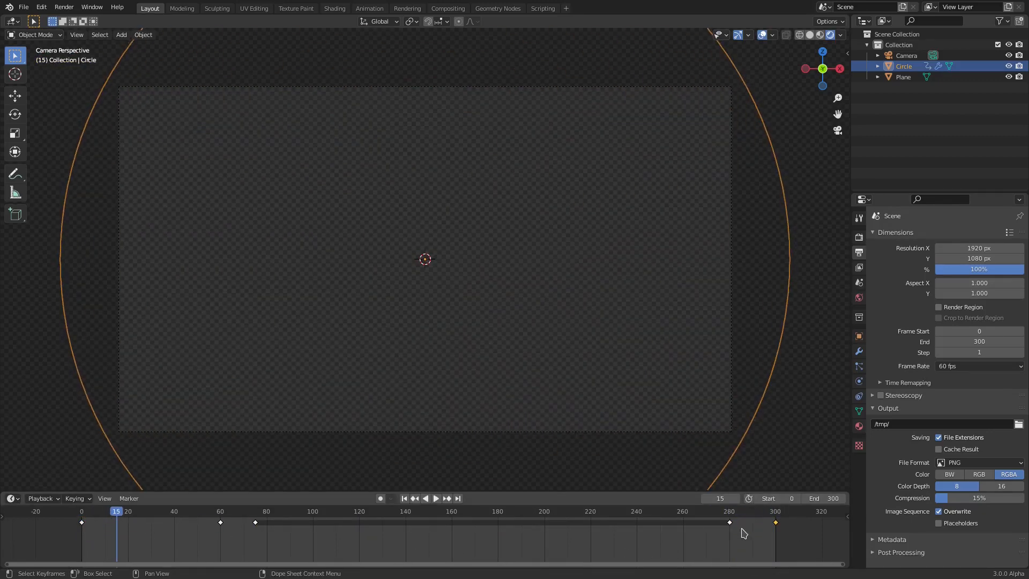
Try the duplicated closed-circle keyframe at frame 260 and briefly play the animation
click(729, 524)
key(g)
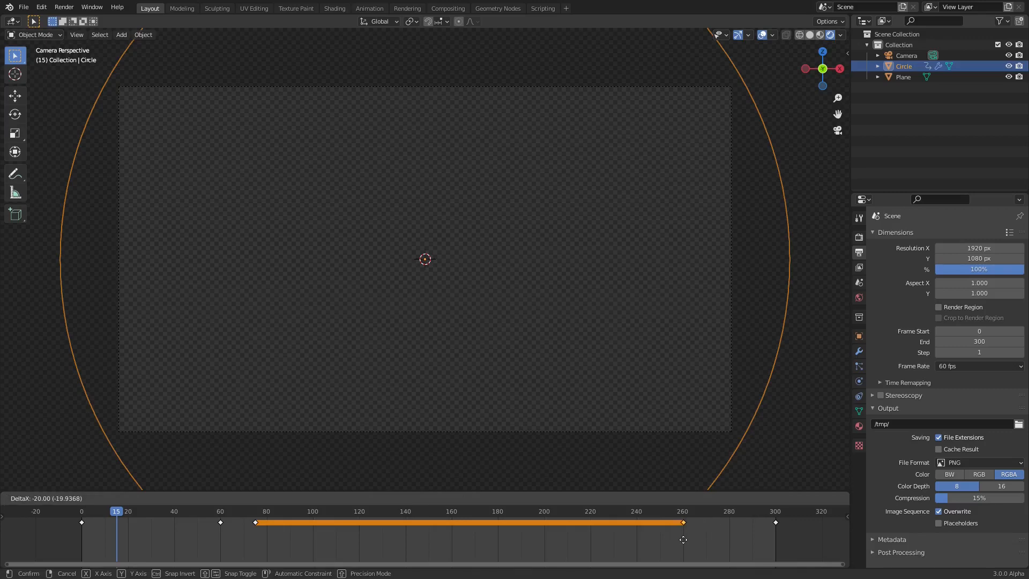
click(683, 540)
click(650, 512)
key(space)
key(space)
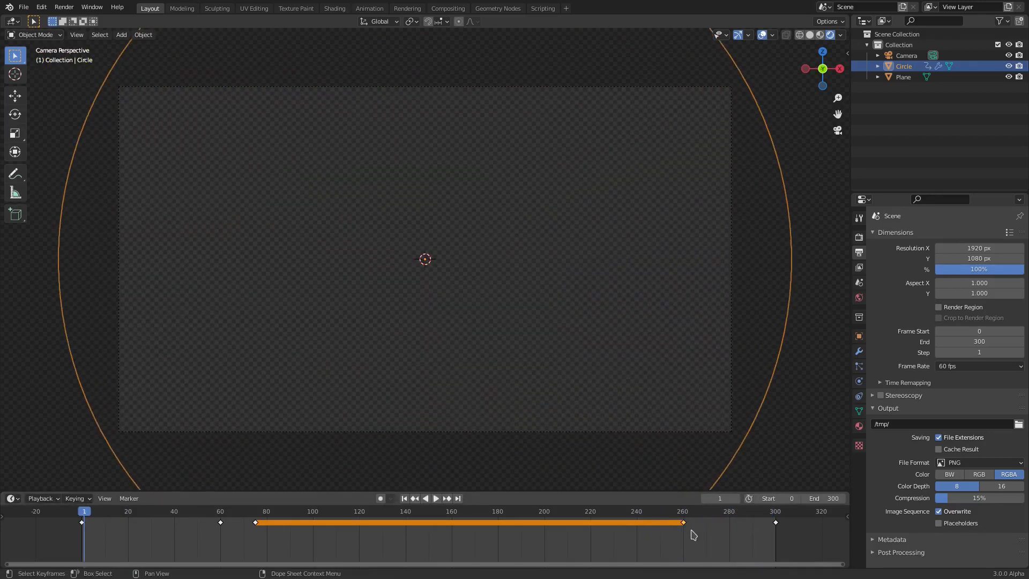
Move the duplicated closed-circle keyframe to frame 240 and start playback to check it
key(g)
click(644, 535)
click(572, 512)
key(space)
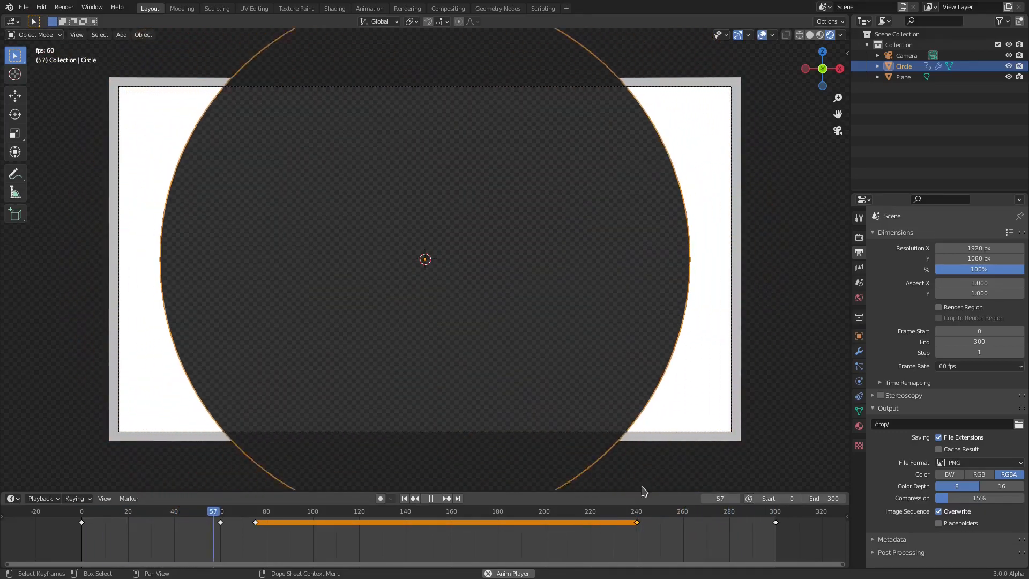
Deselect the circle and replay the animation from the start to review the closing and reopening
click(678, 471)
click(404, 498)
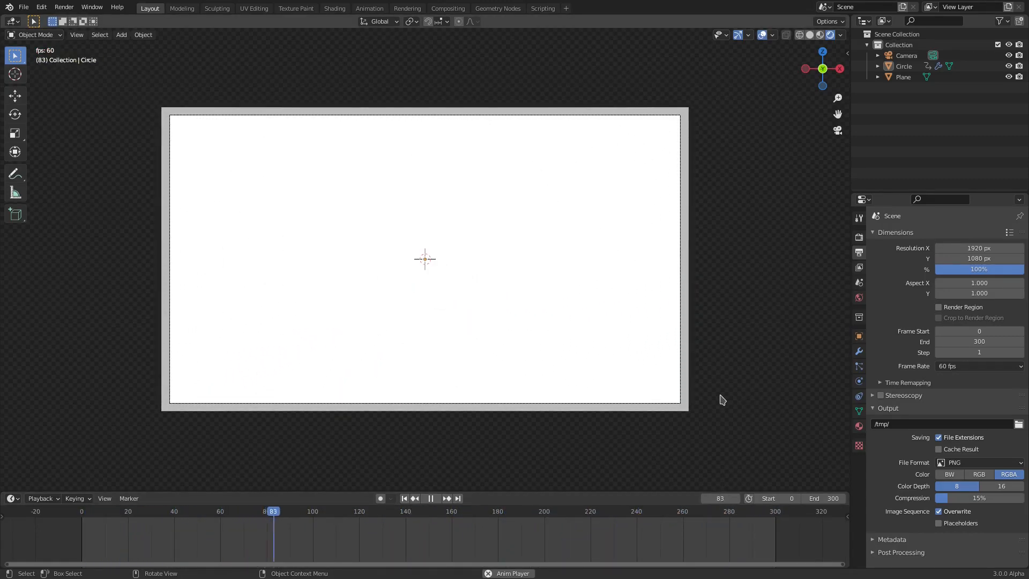
key(space)
scroll(400, 359, up, 1)
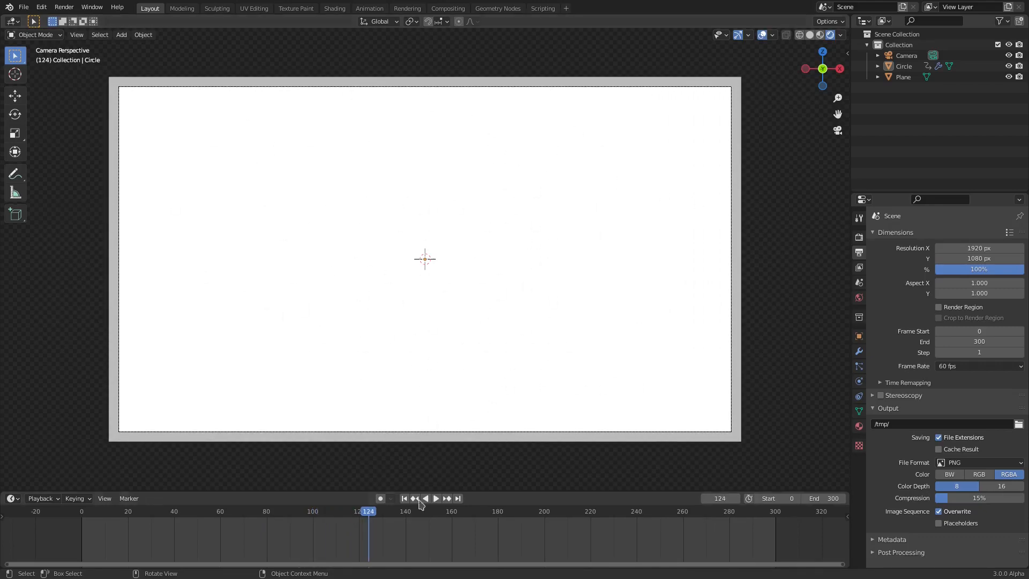
click(195, 512)
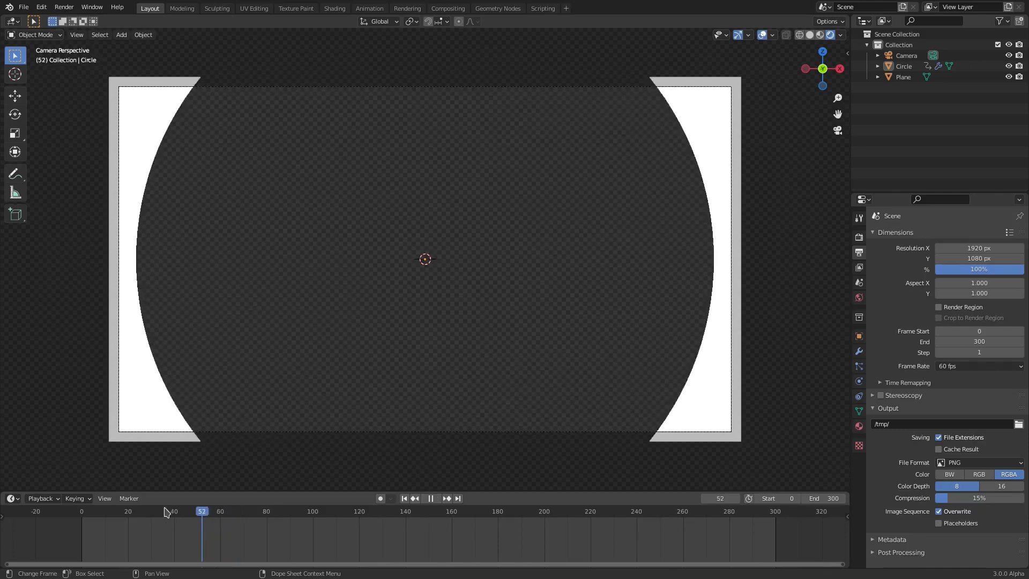
Select the circle and shift its last two keyframes together to frames 120 and 180
click(348, 311)
drag(828, 541, 585, 515)
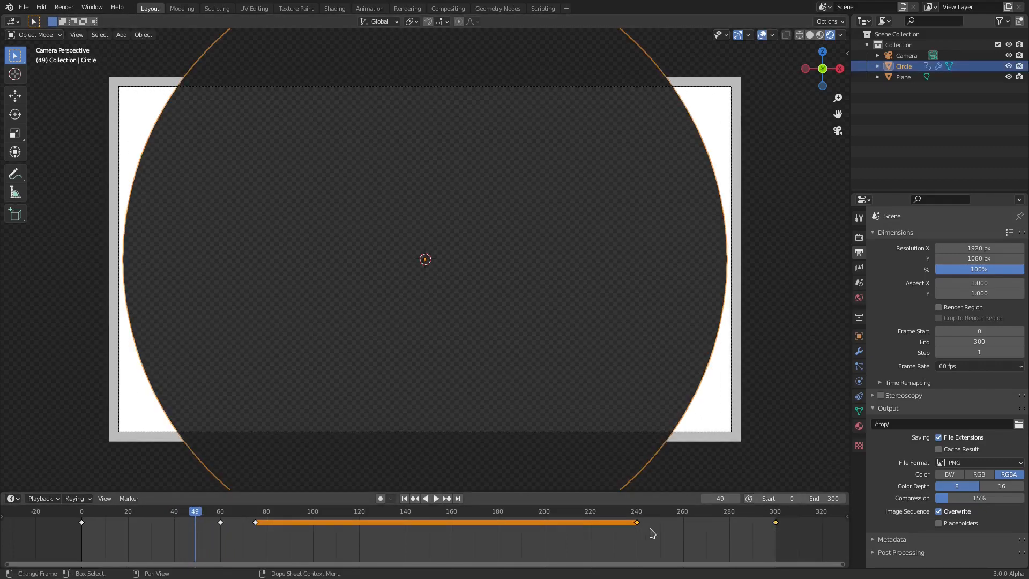
key(g)
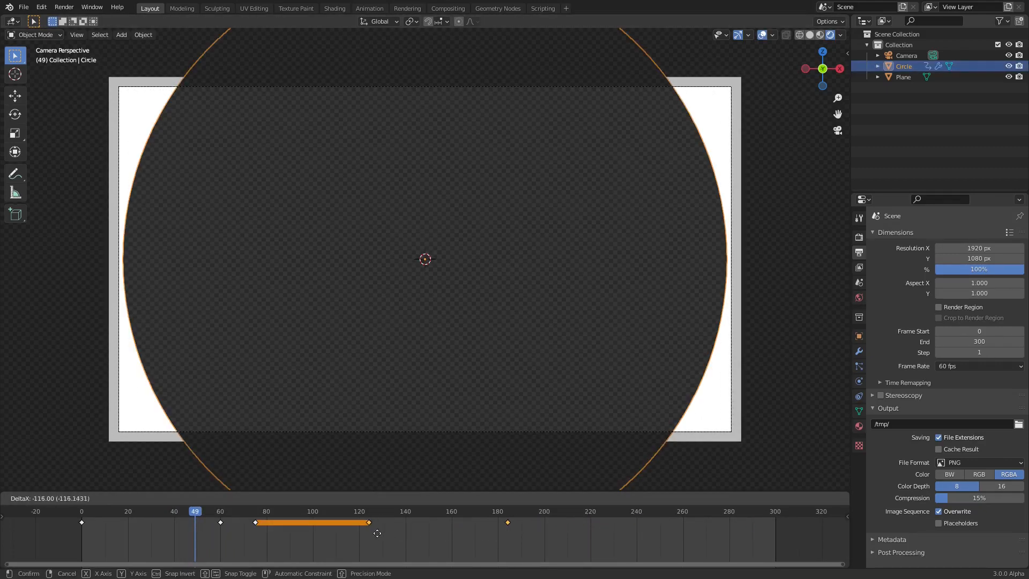
click(373, 533)
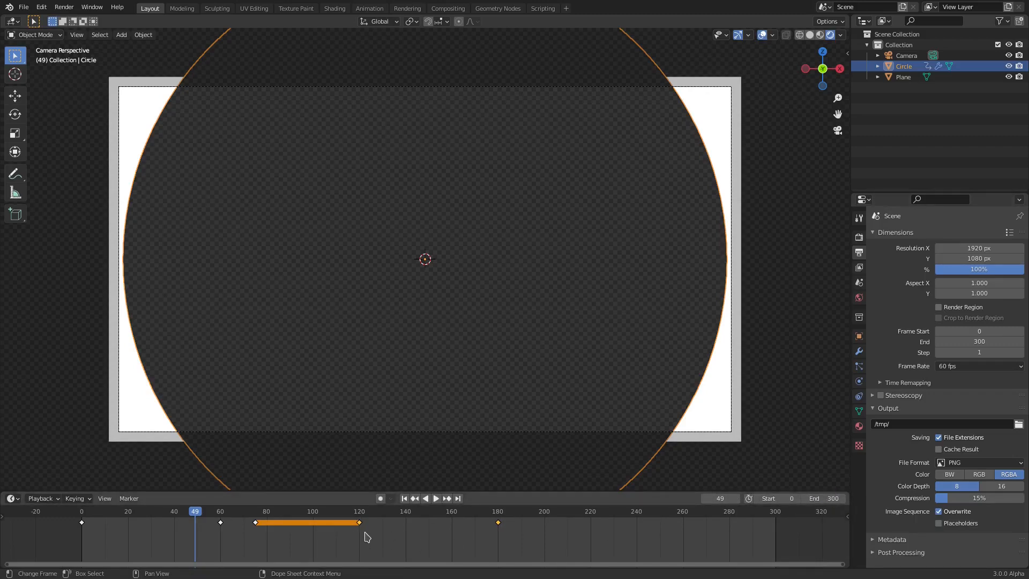
Try the last two keyframes at frames 160 and 220 and play the animation
key(g)
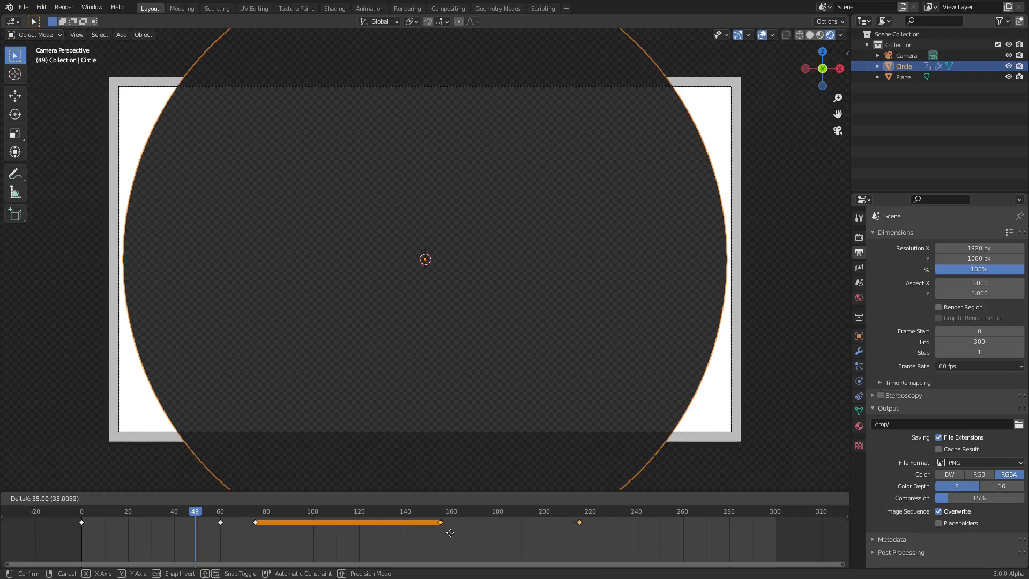
click(458, 534)
key(space)
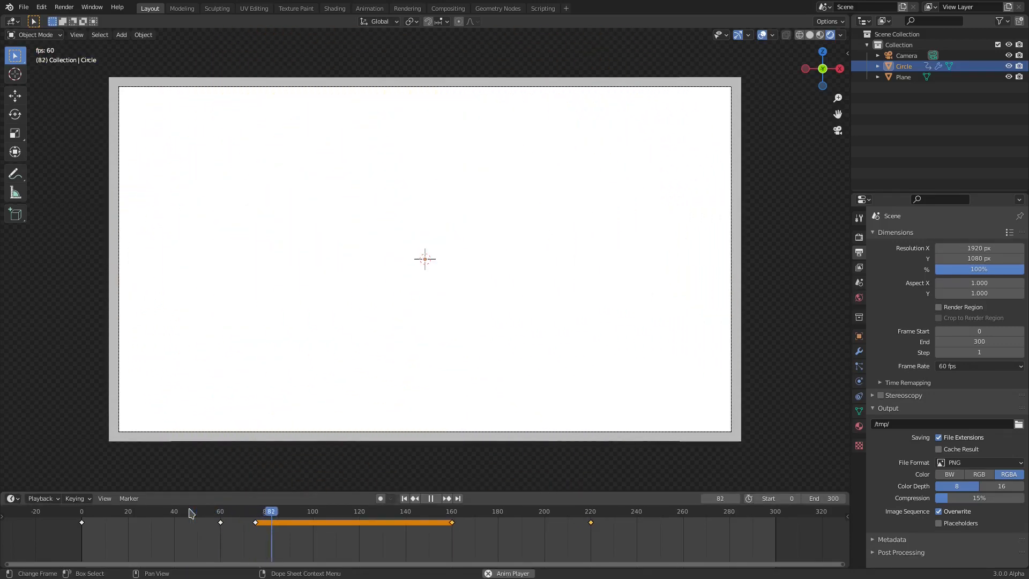
key(space)
Place the last two keyframes at frames 140 and 200 and play the animation to check the pause
key(ctrl+z)
click(185, 512)
key(space)
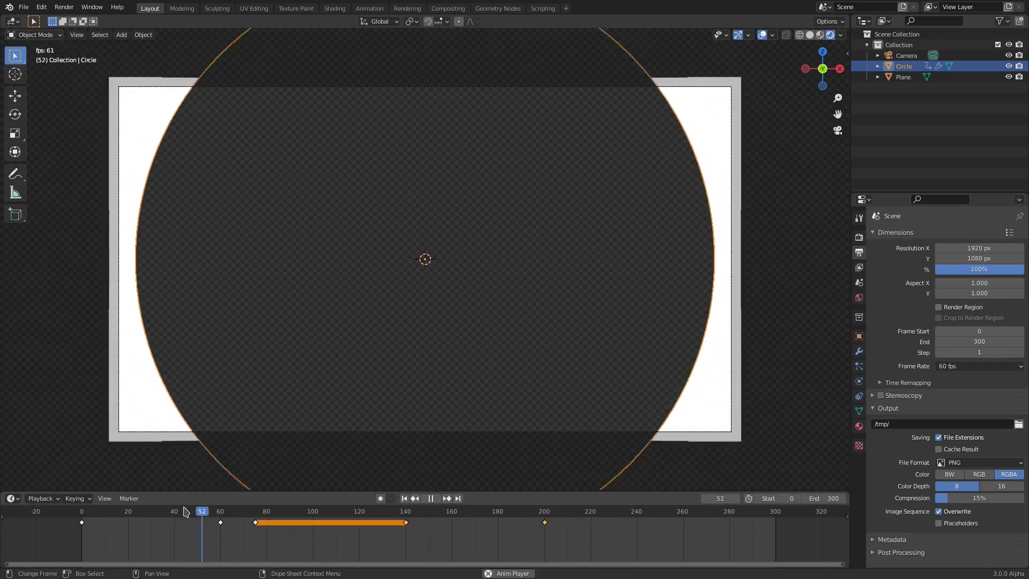
key(space)
Set the scene's end frame to 200 and play the animation from frame 0
click(828, 498)
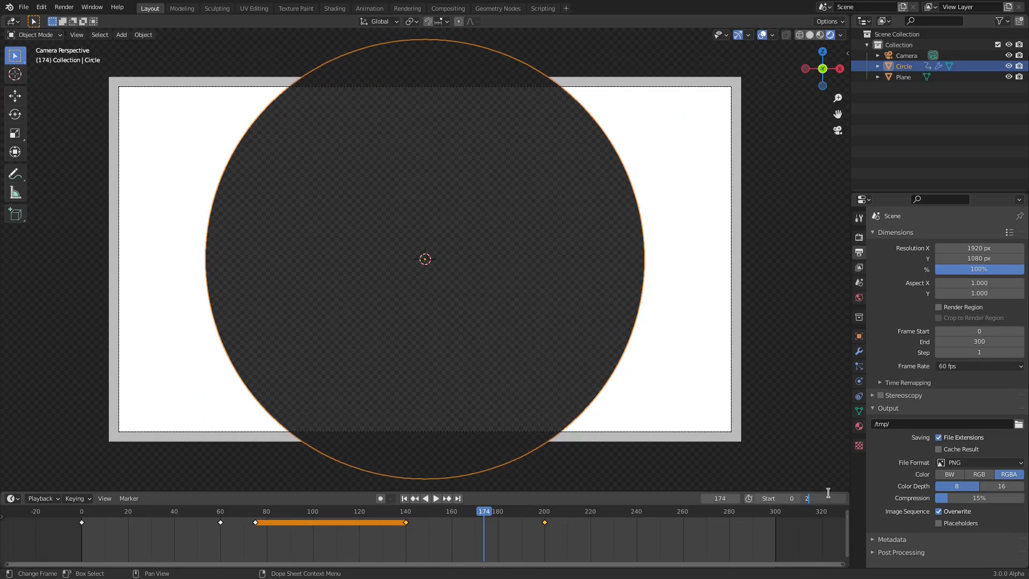
key(Return)
click(405, 499)
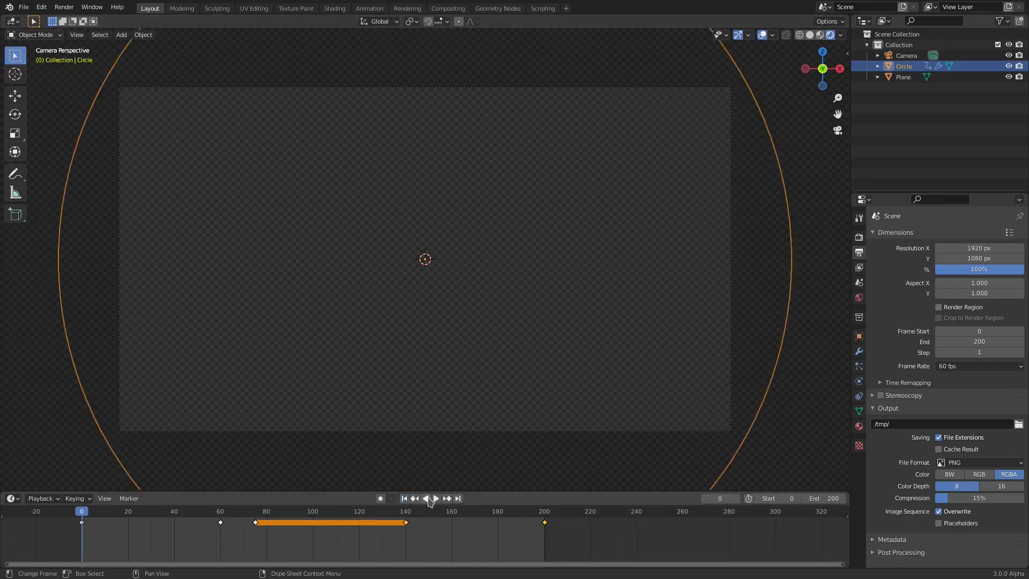
key(space)
middle_drag(393, 525, 455, 541)
scroll(467, 543, up, 1)
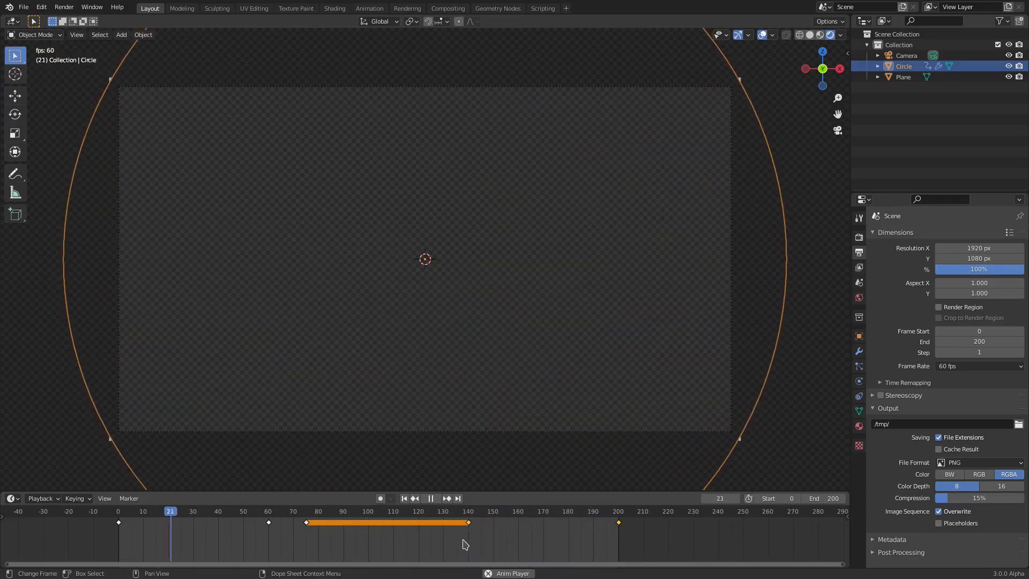
key(space)
key(space)
Scrub through the fully closed section from frame 75 to 140 and check the playback
click(306, 515)
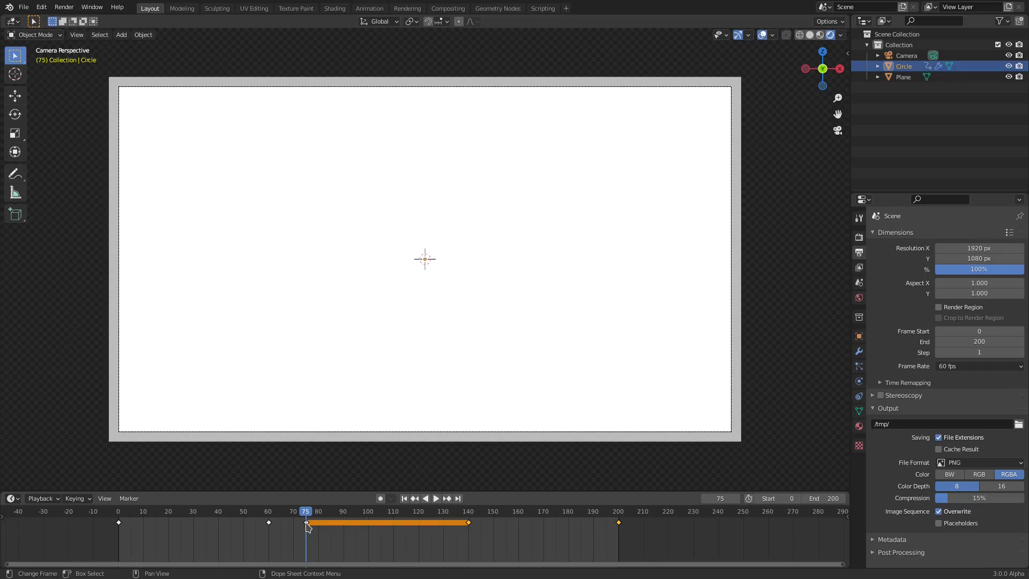
drag(468, 514, 250, 520)
key(space)
Select the plane and change its material's emission color to dark blue
click(487, 337)
click(860, 426)
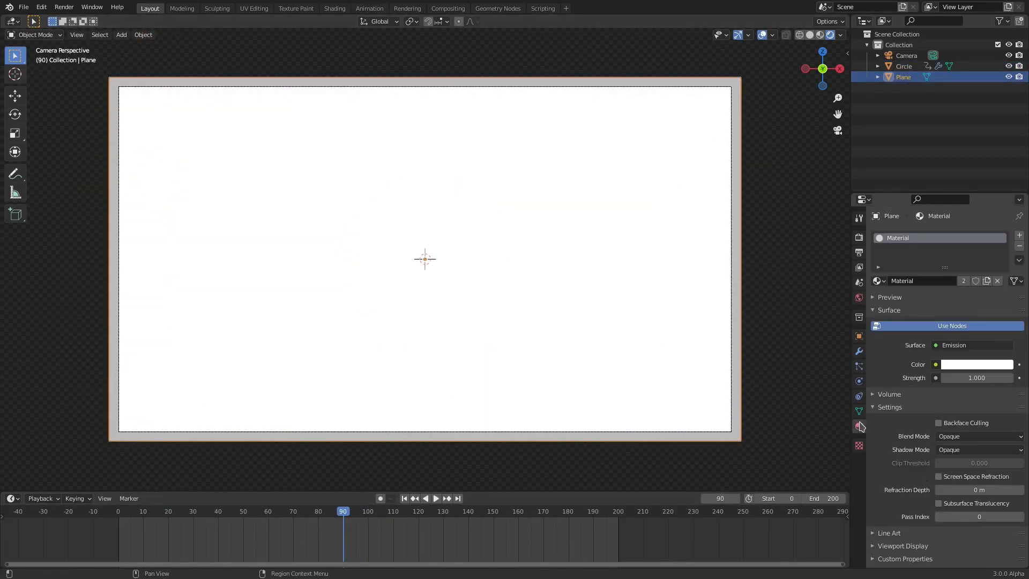
click(977, 368)
drag(971, 219, 978, 222)
drag(1005, 261, 969, 233)
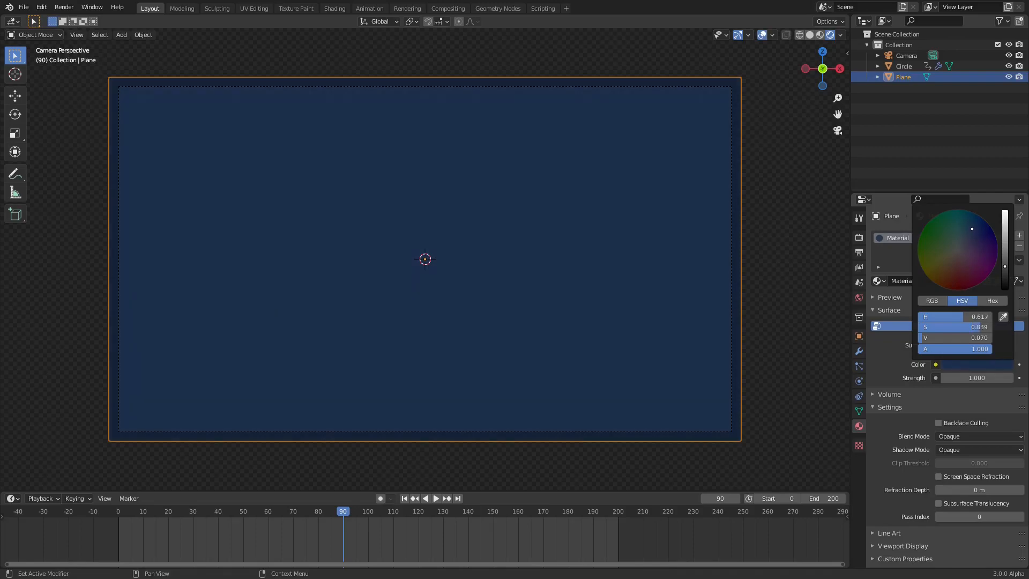
Play the animation from the start to preview the transition in dark blue
click(404, 499)
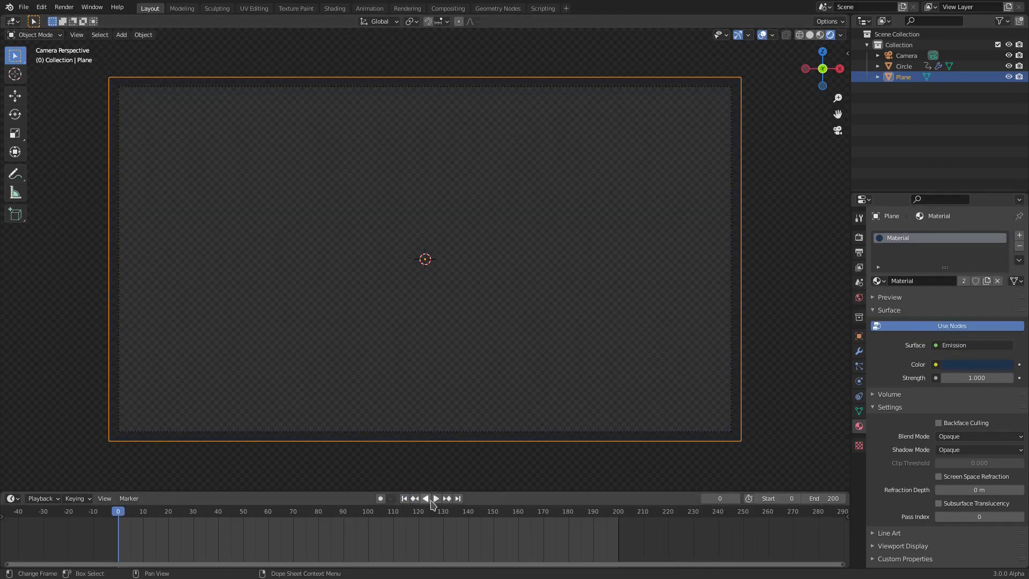
click(436, 498)
click(431, 499)
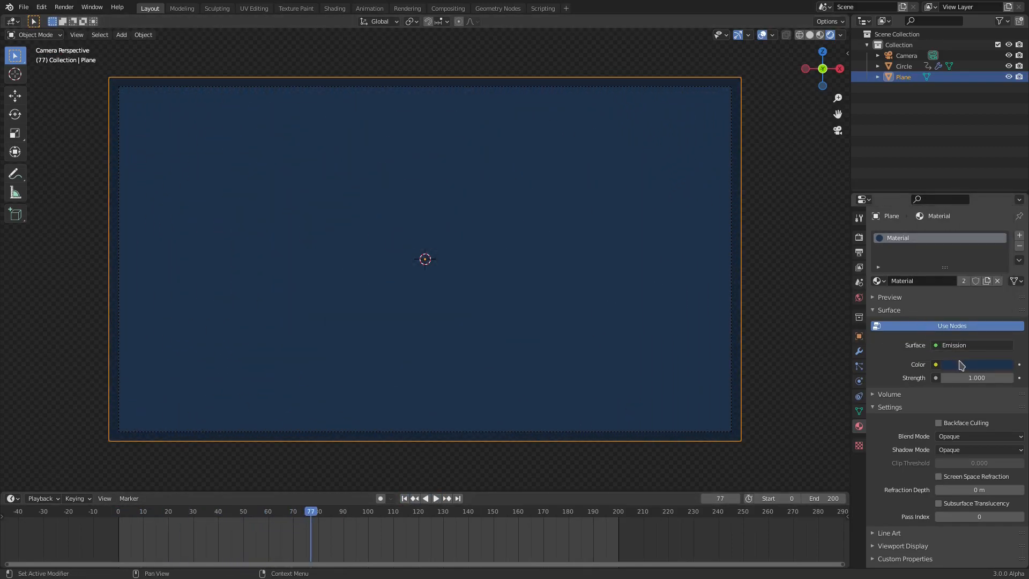
Restore the plane's emission color to white and preview the circle's reopening up to frame 175
click(977, 364)
click(1007, 214)
drag(986, 327, 918, 331)
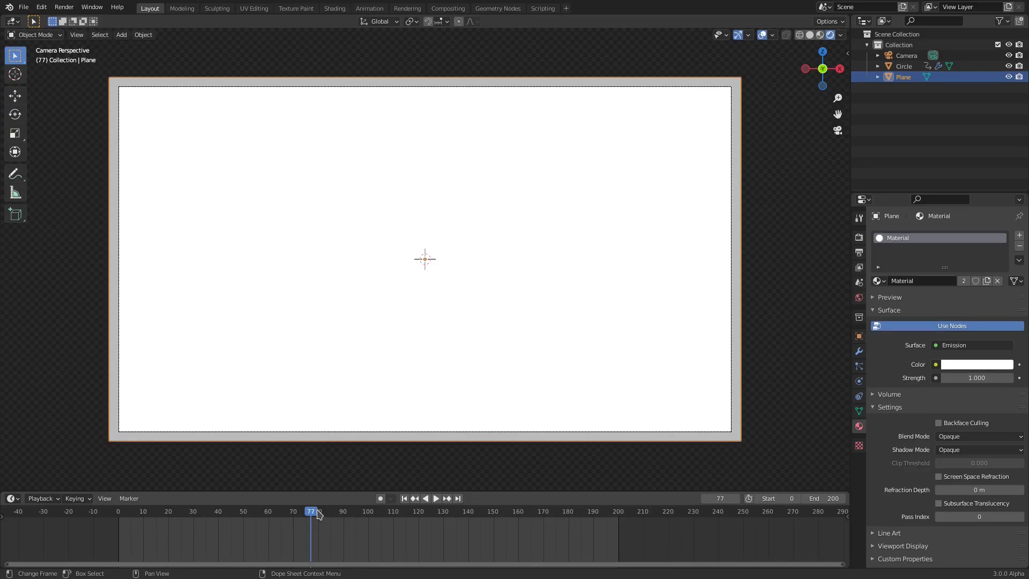
key(space)
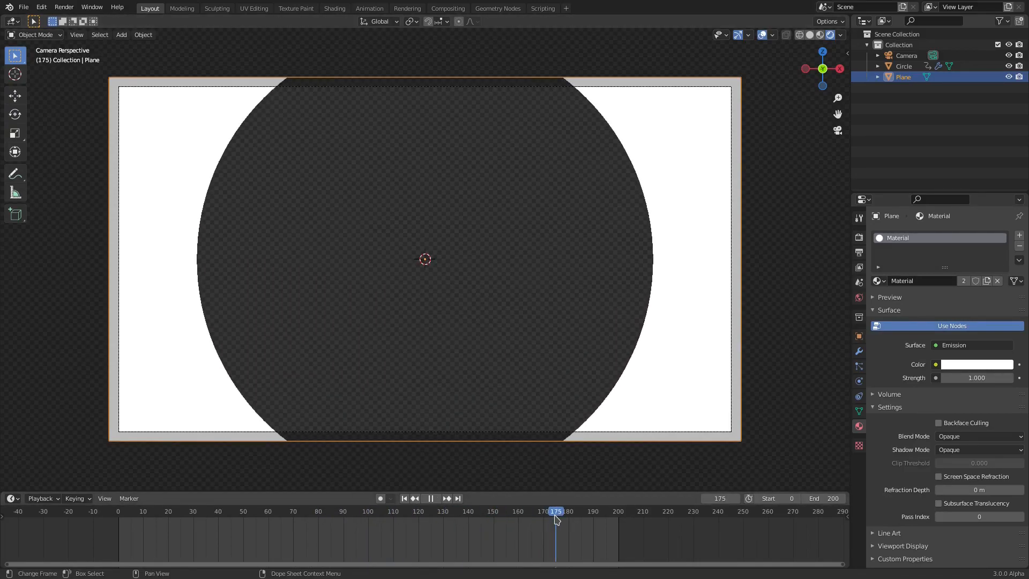
key(space)
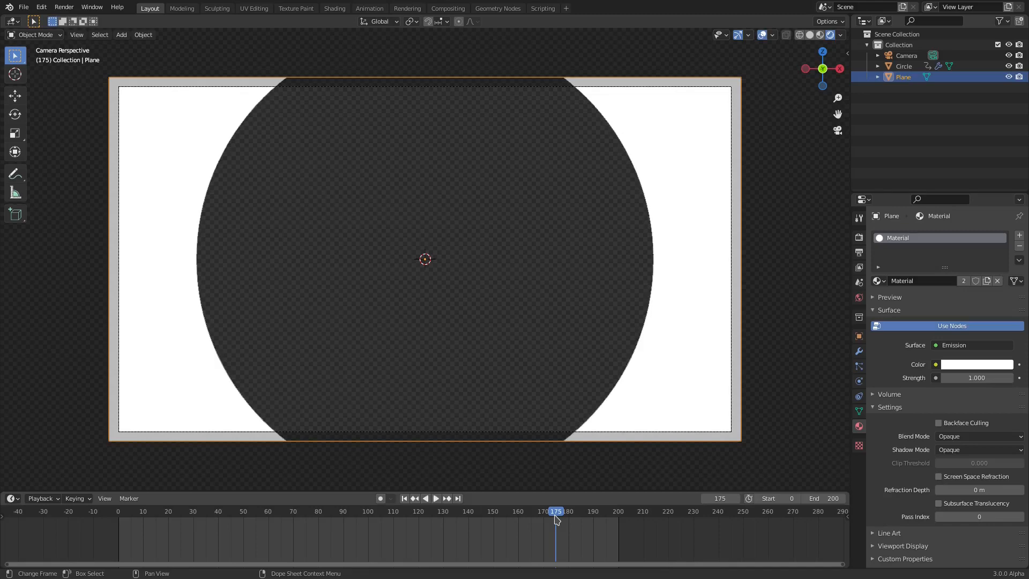
Change the plane's emission color to yellow and preview the circle closing over the timeline
click(972, 364)
drag(957, 233, 934, 265)
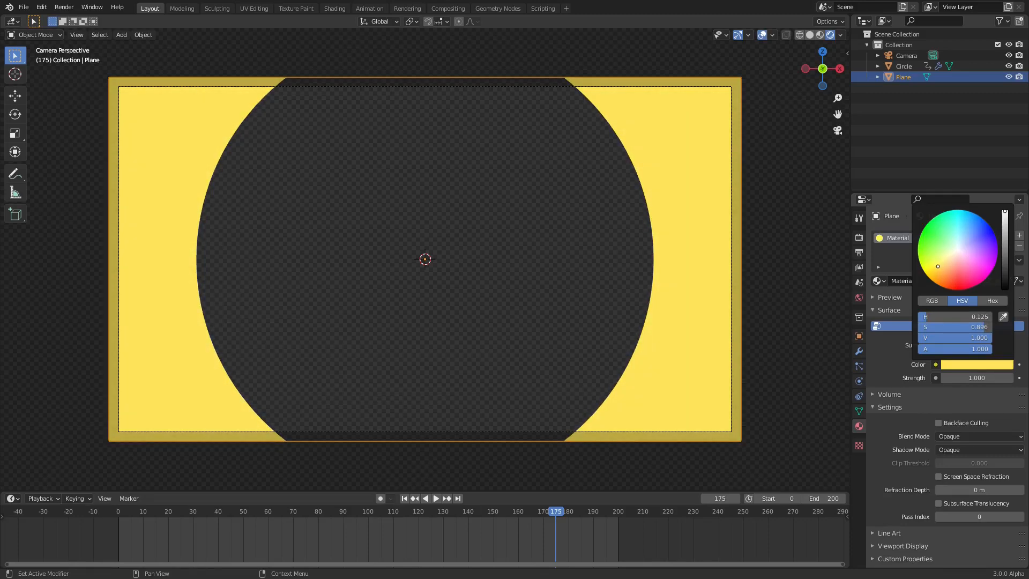
drag(474, 509, 250, 508)
key(space)
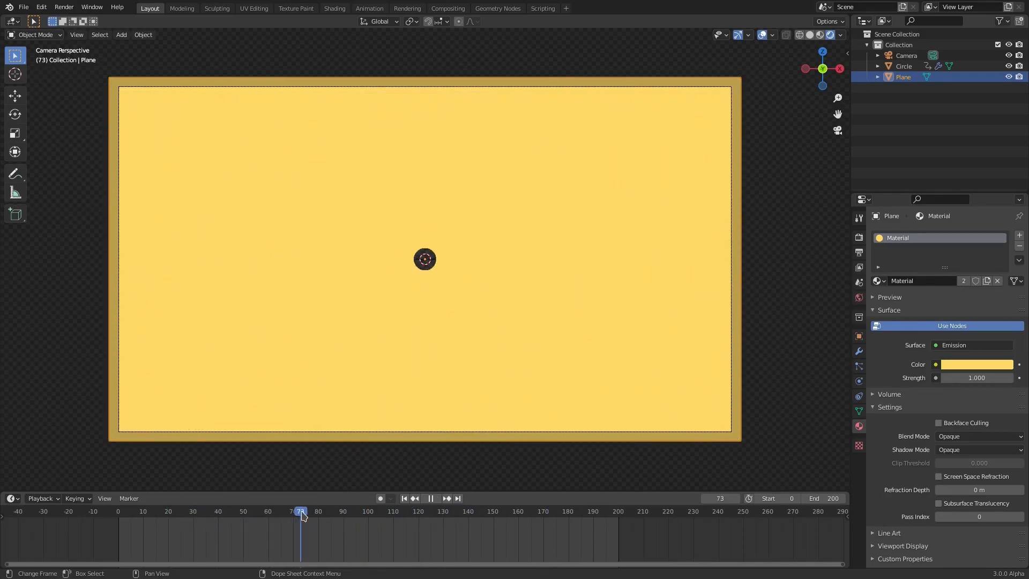
key(shift+a)
mouse_move(420, 298)
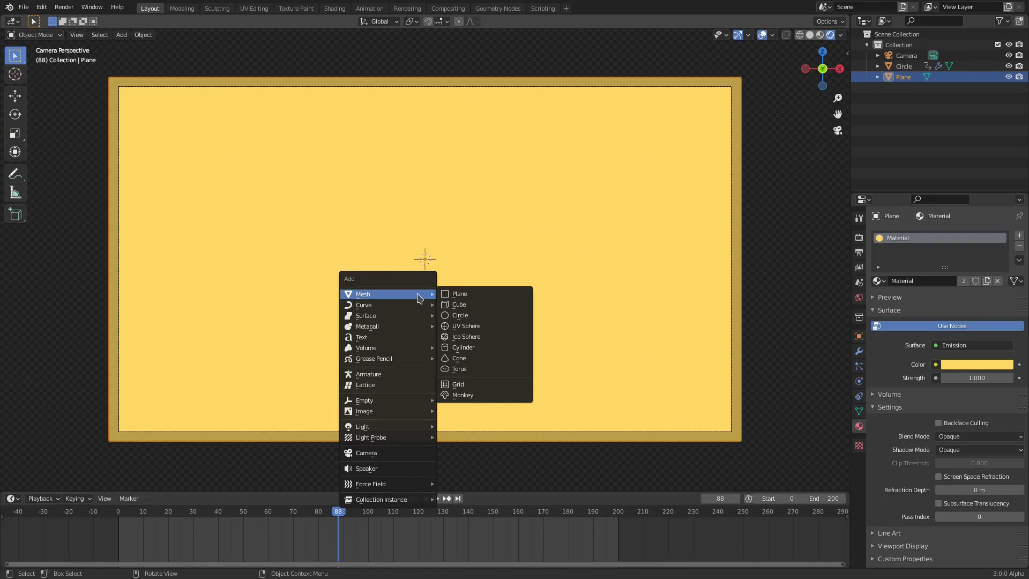
mouse_move(391, 413)
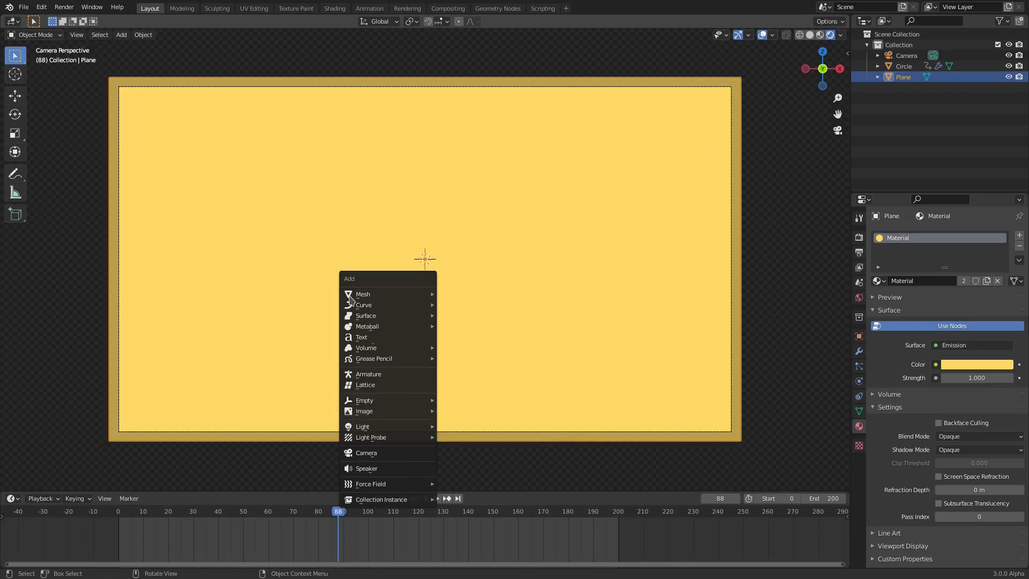
Search the add-on preferences for "image" and check that Import Images as Planes is enabled
click(41, 7)
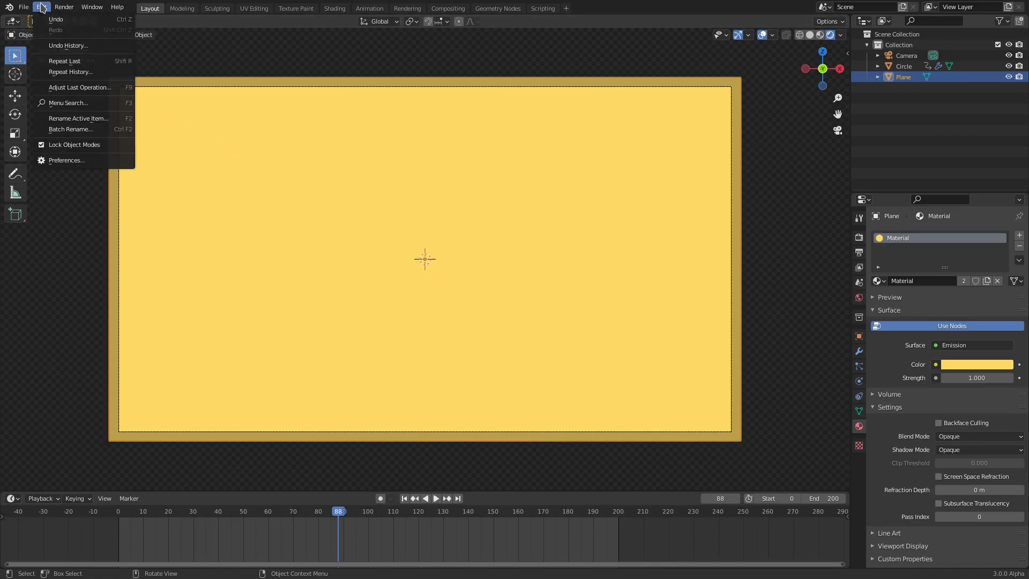
click(68, 162)
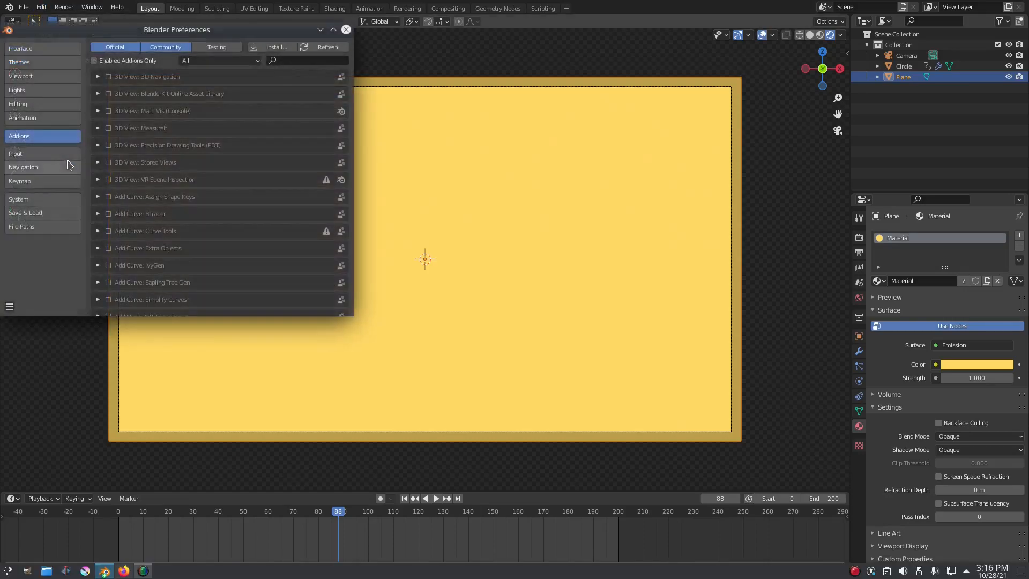
drag(163, 32, 276, 69)
click(404, 94)
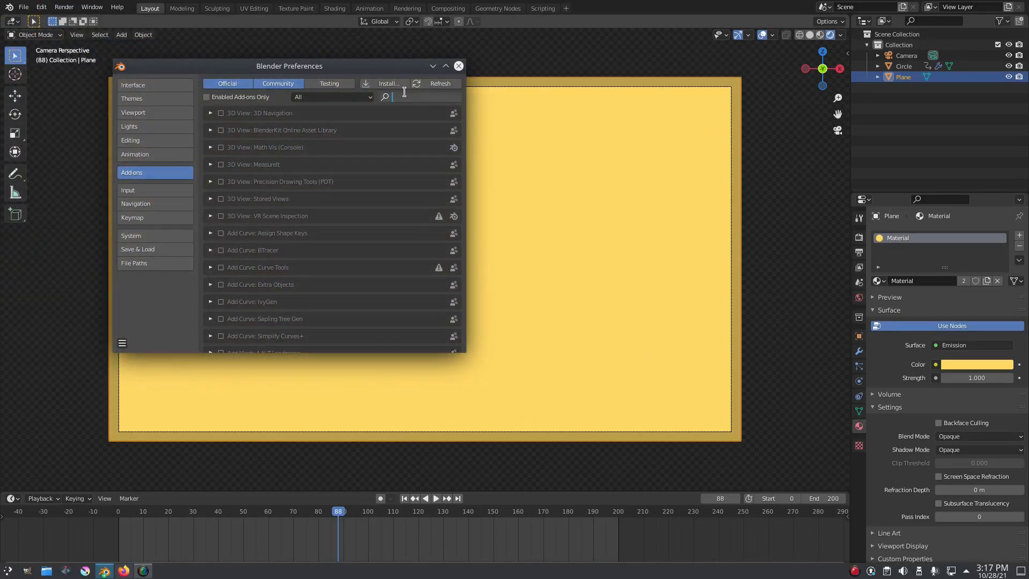
text(image)
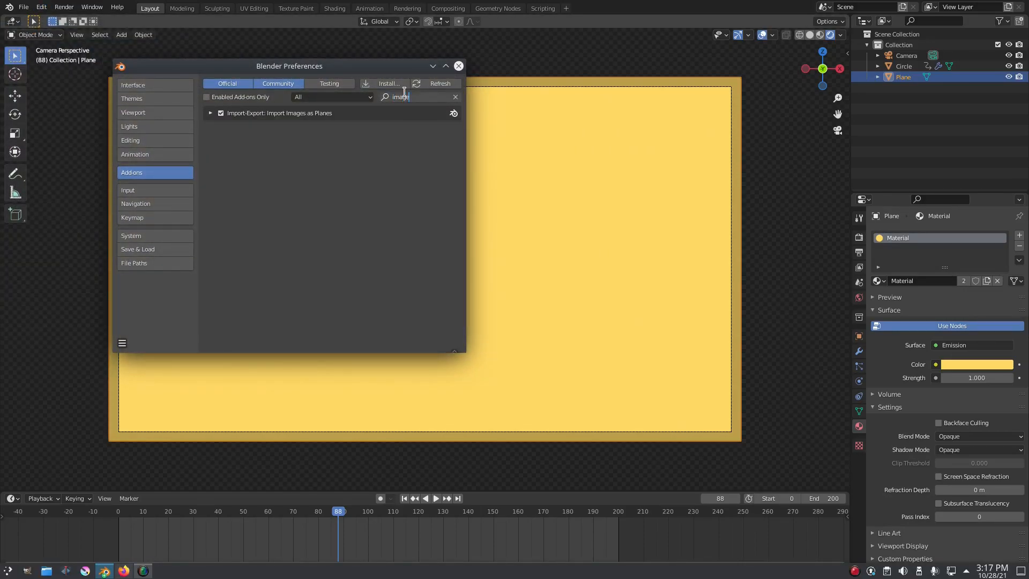
key(Return)
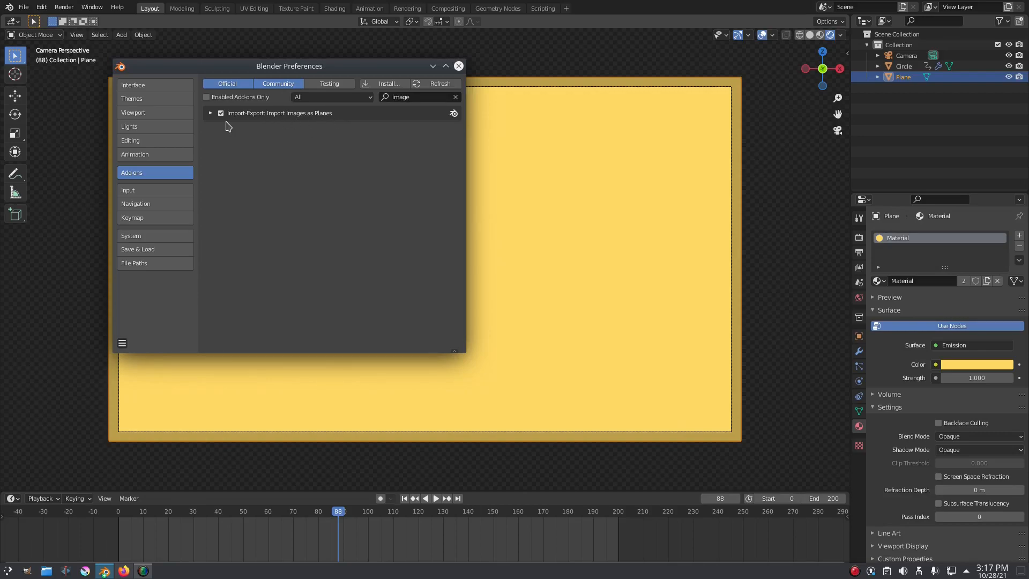
click(458, 66)
Import "tutsbykai logo.png" as an image plane, using the Emit material setting with Use Alpha enabled
key(shift+a)
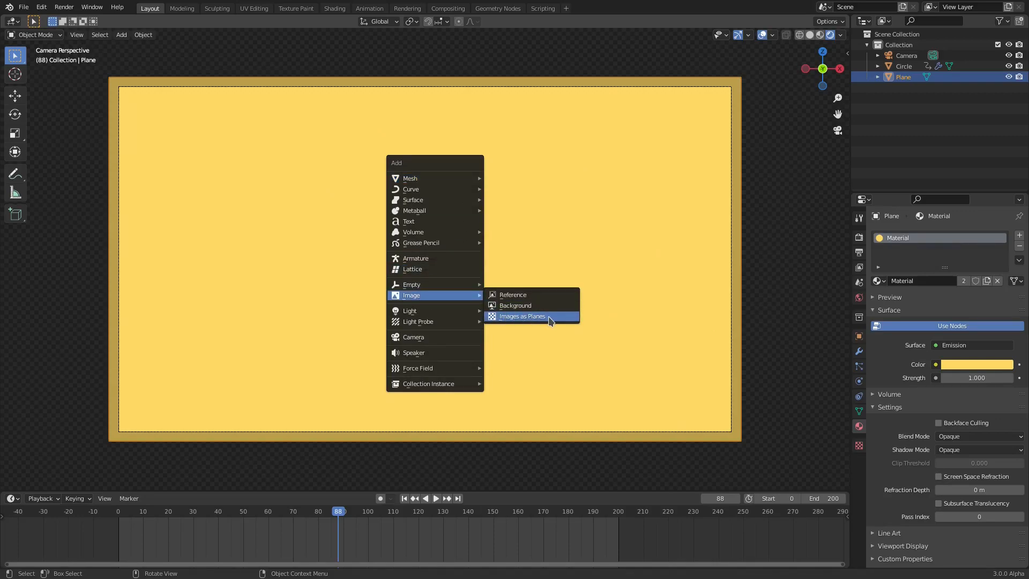
click(550, 320)
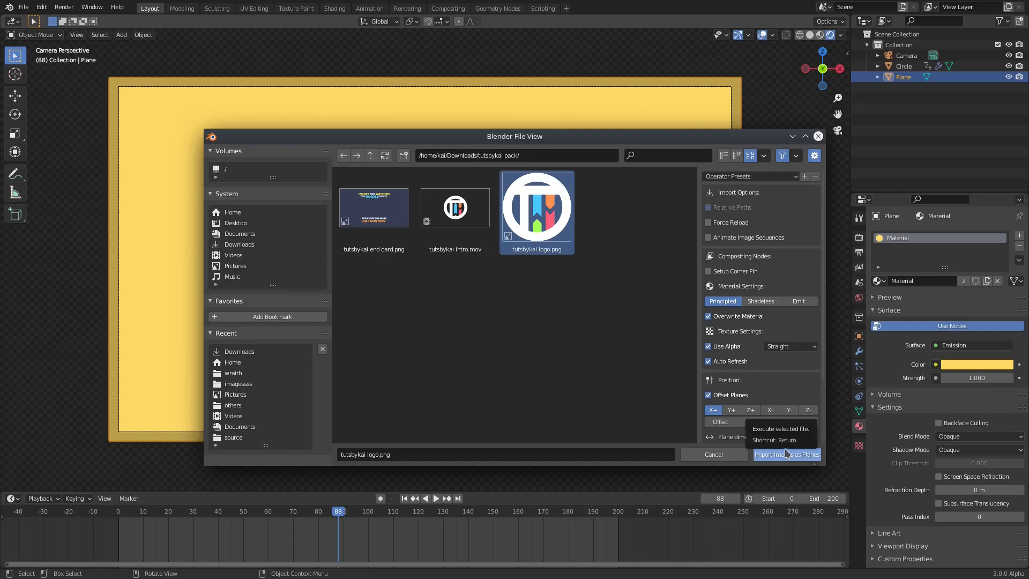
click(721, 348)
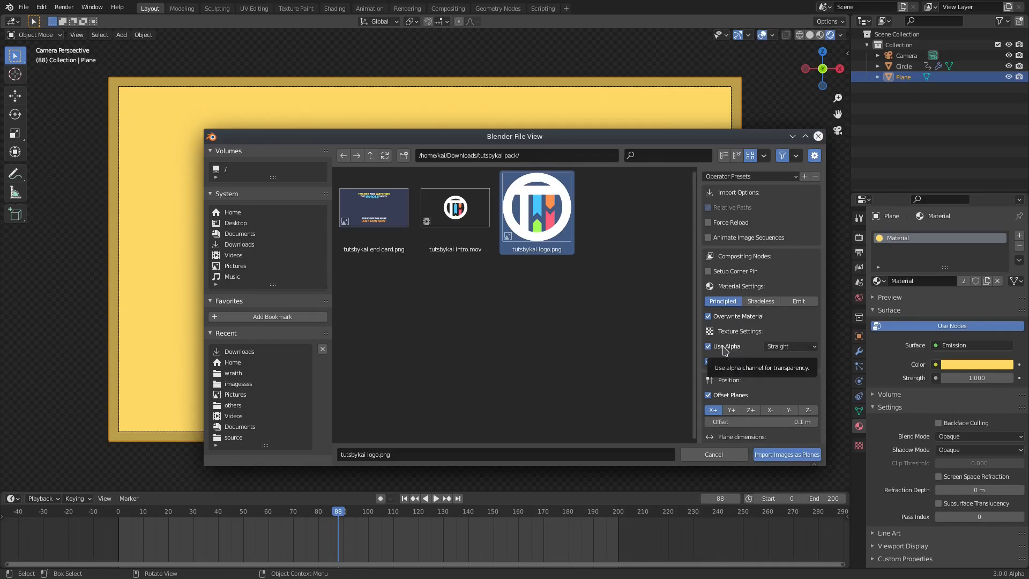
click(793, 302)
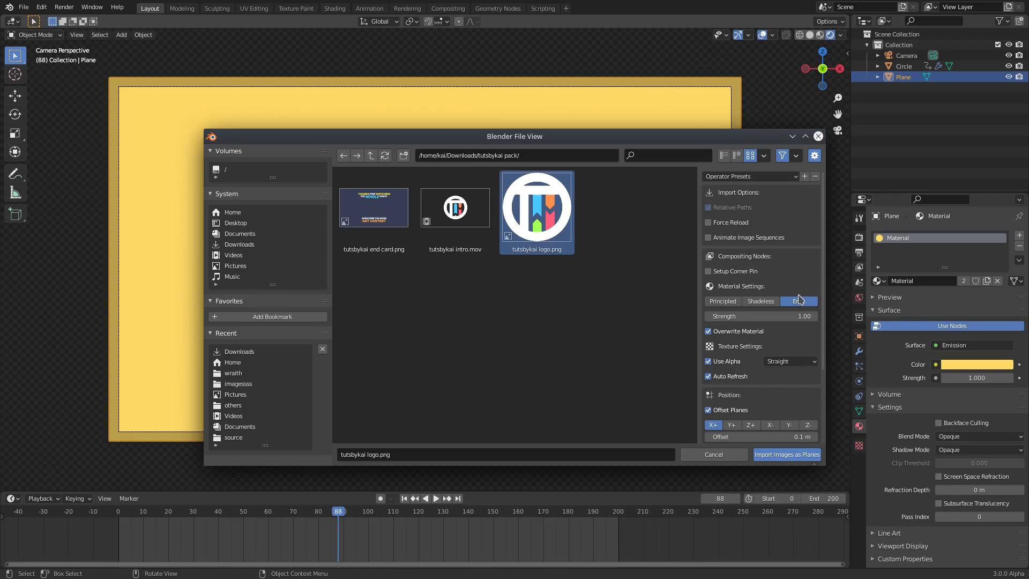
click(787, 455)
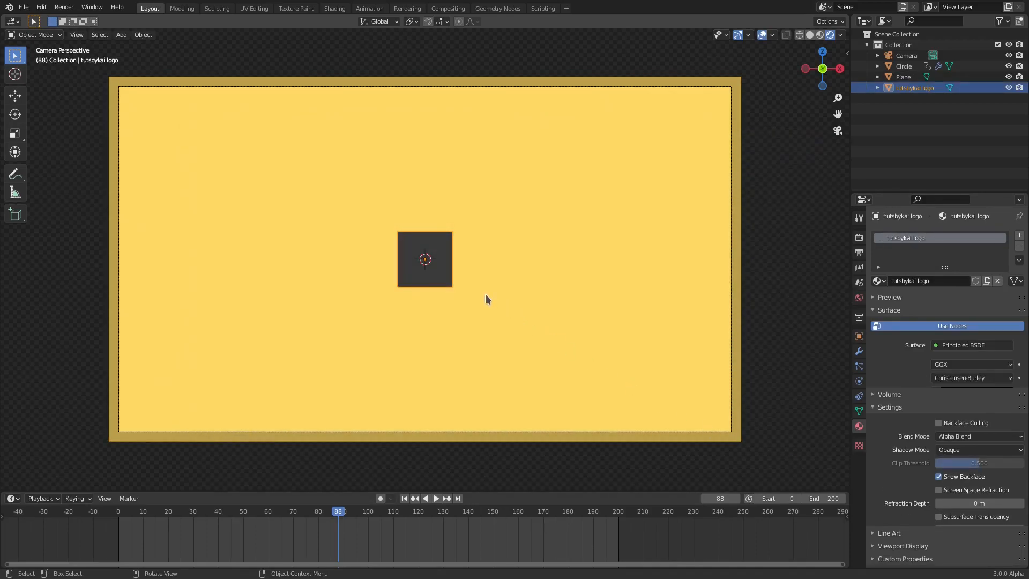
scroll(484, 291, up, 4)
scroll(479, 314, up, 1)
scroll(481, 315, up, 3)
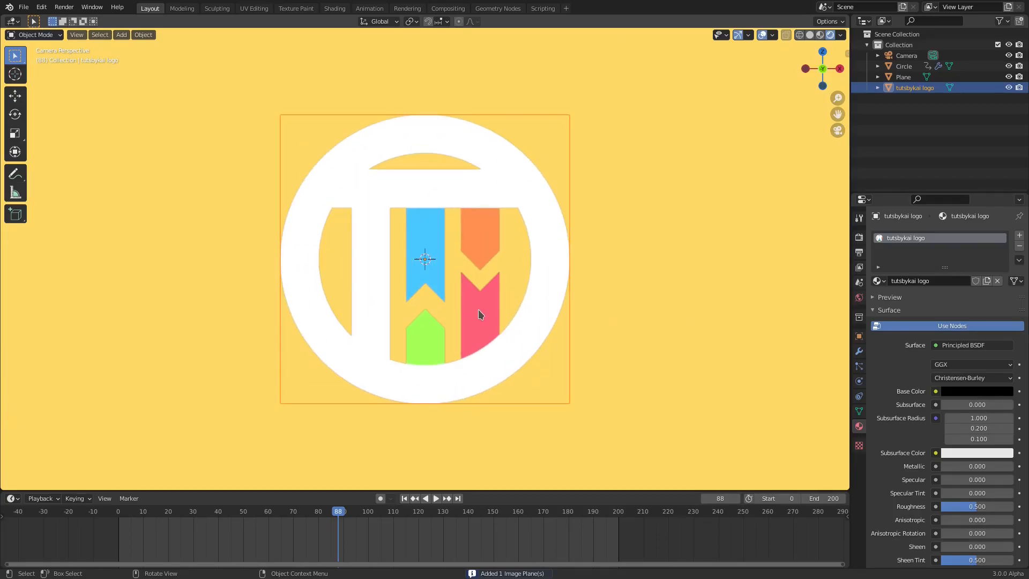
scroll(507, 259, down, 5)
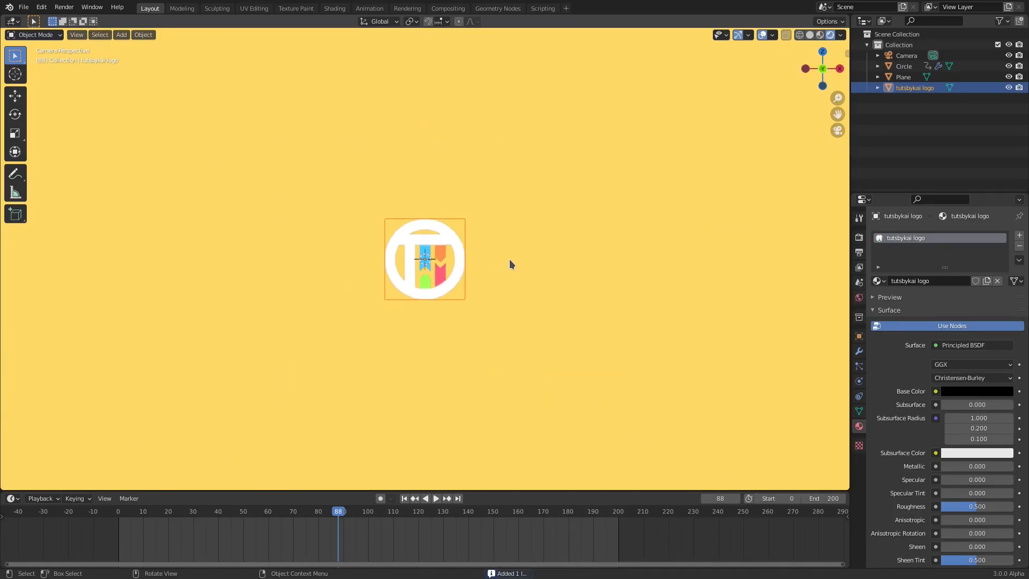